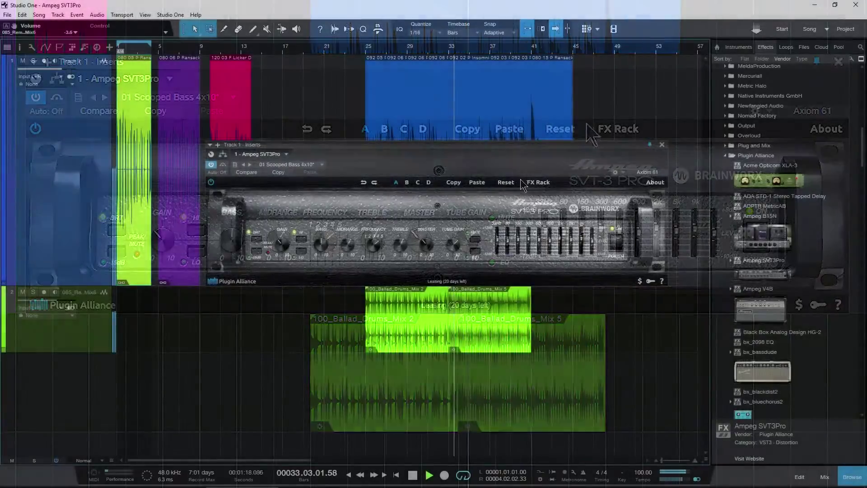
Step: Show the FX Rack, view the available cabinet recording chains, and return to the amp's front panel
click(619, 128)
click(541, 206)
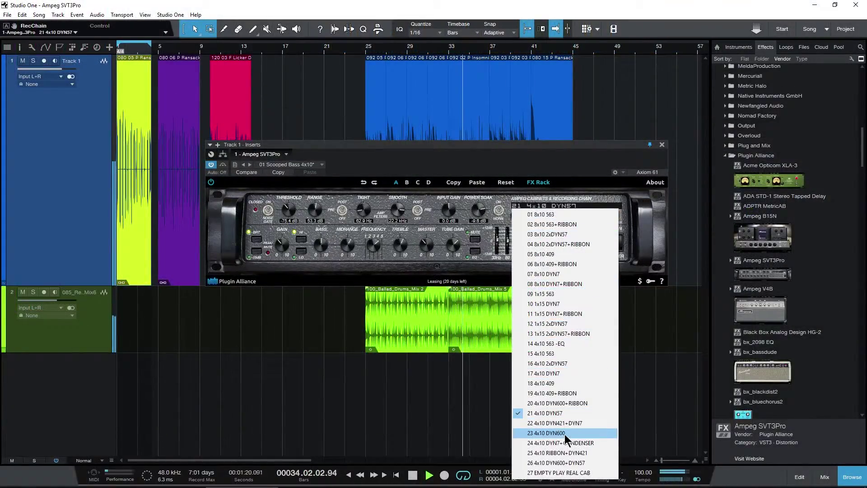
click(532, 183)
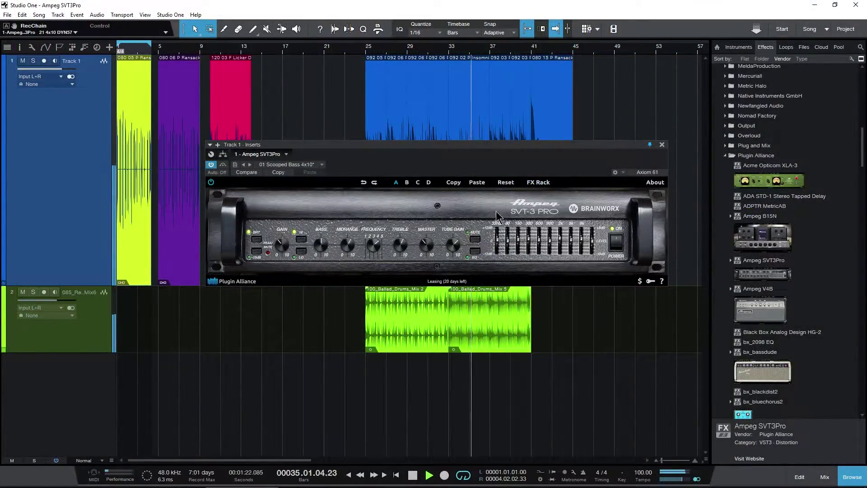
Step: Switch off the graphic EQ and set Treble to 4.5, testing the LO switch along the way
click(476, 251)
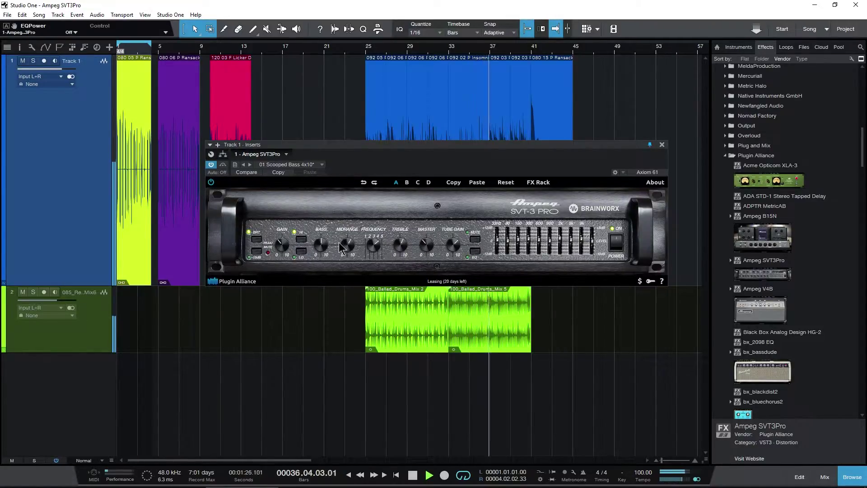
drag(402, 261, 403, 250)
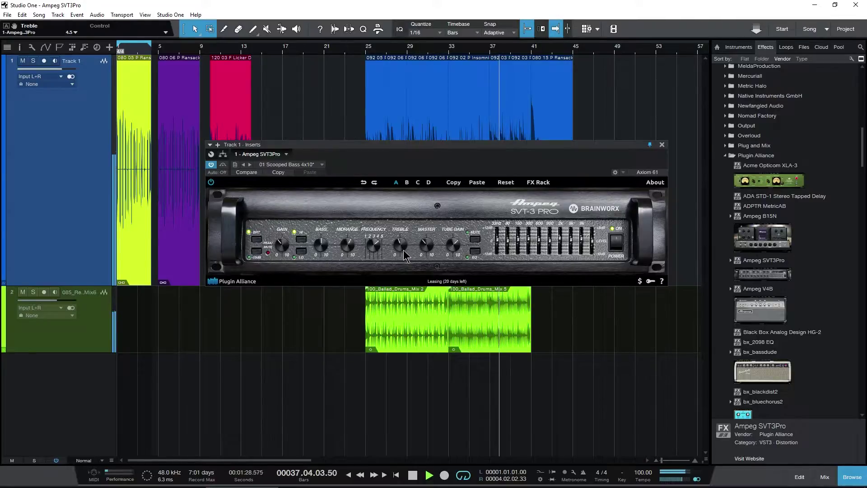
click(300, 252)
click(301, 252)
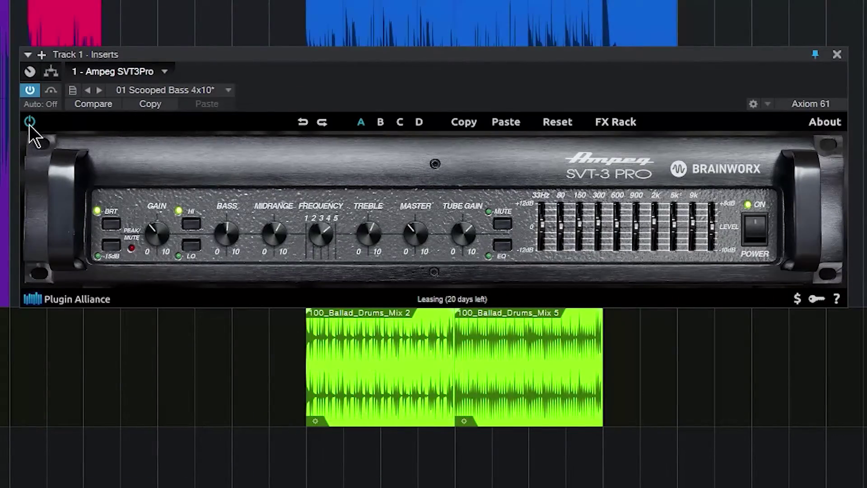
Step: Try the amp's power switch and the Bass knob, and undo the Bass change
click(759, 244)
mouse_move(231, 232)
mouse_down()
mouse_move(230, 261)
mouse_move(232, 244)
mouse_up()
click(302, 123)
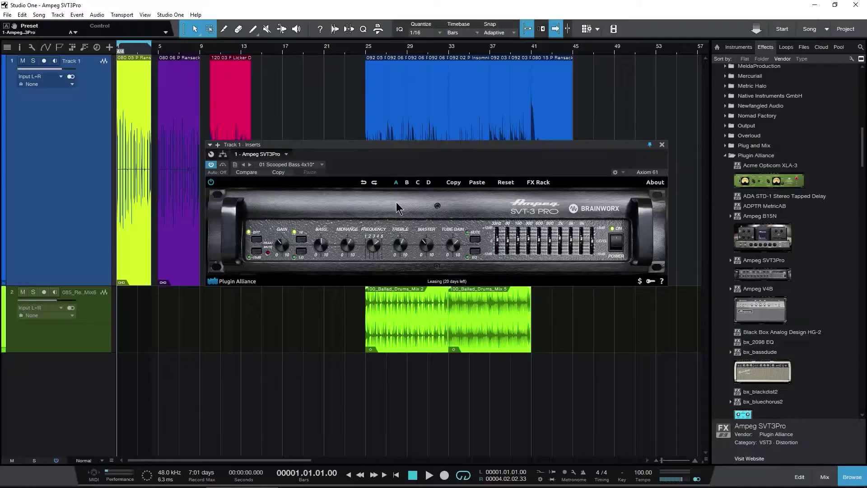
Step: Play the bass track and compare settings slot B with slot A
key(space)
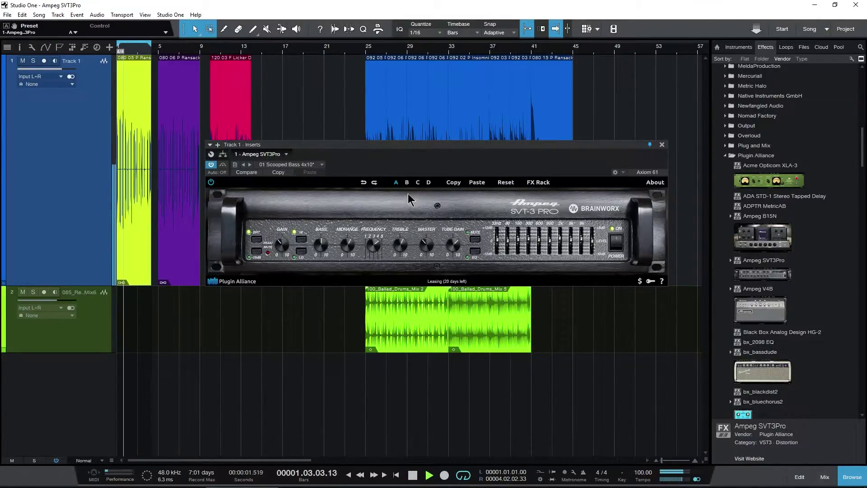
click(407, 182)
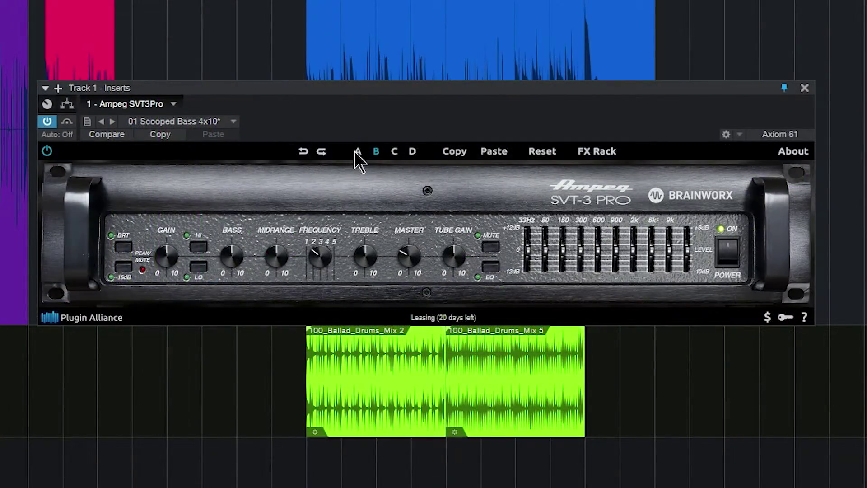
click(357, 154)
Step: Show the FX Rack and copy the settings of slot A into slot D
click(585, 154)
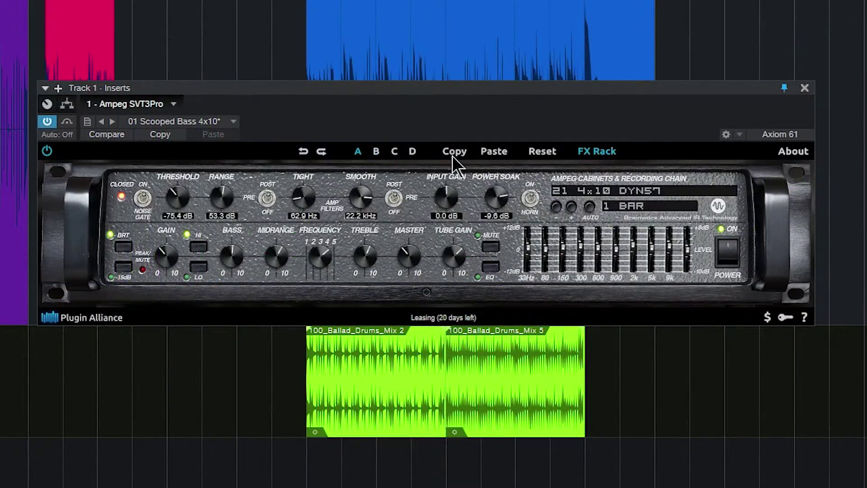
click(412, 152)
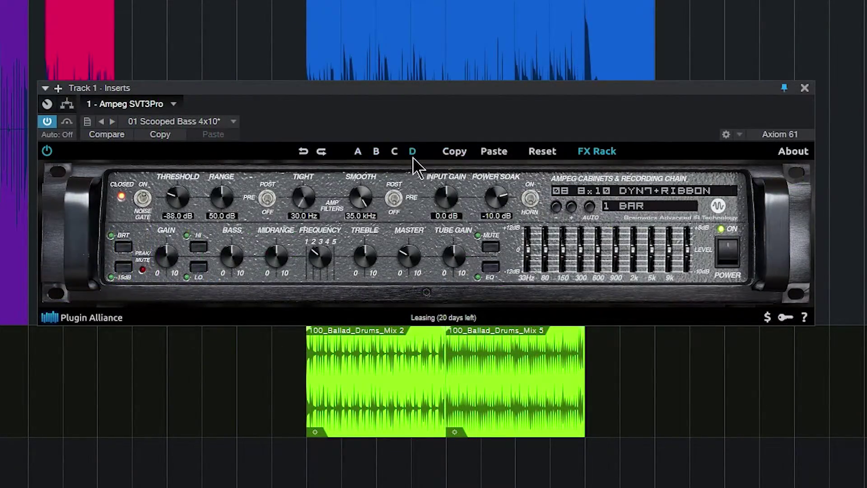
click(493, 152)
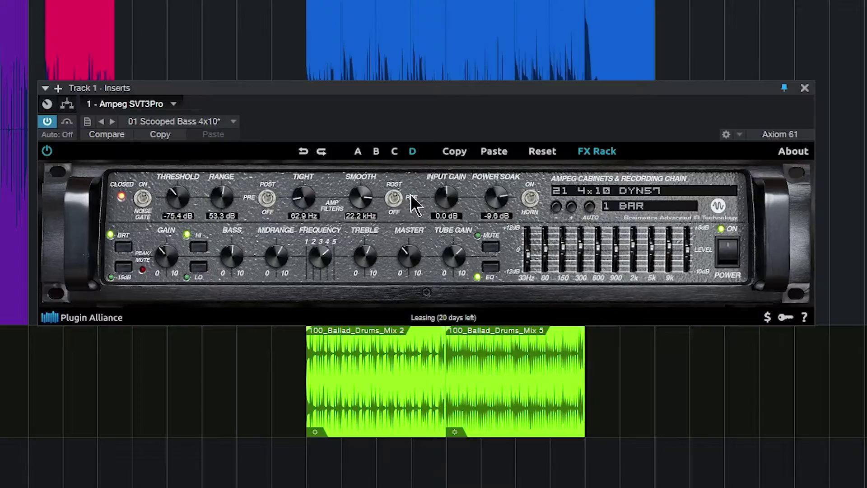
Step: Compare settings slots C, A and D, finishing on slot D
click(393, 153)
click(359, 151)
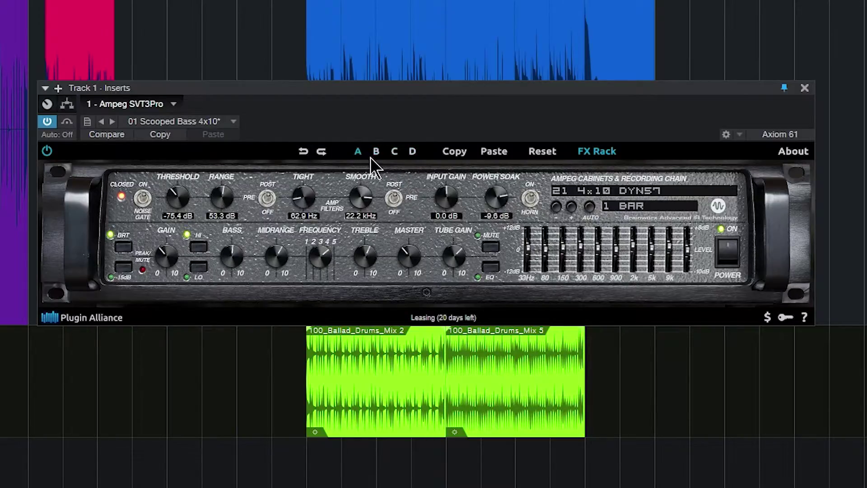
click(418, 151)
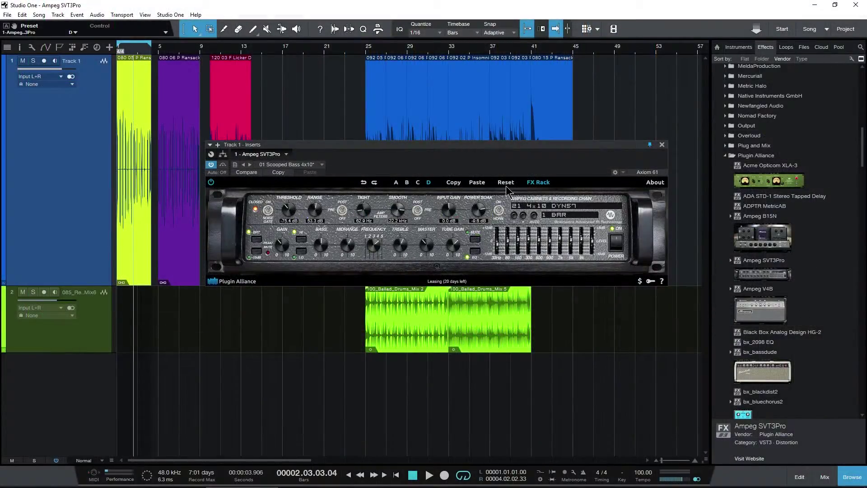
Step: Reset slot D to the default settings and toggle the FX Rack view off and on
click(506, 183)
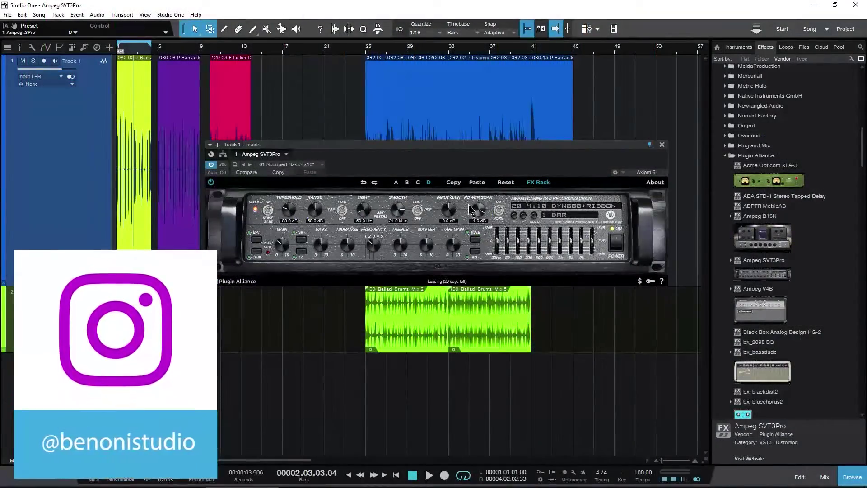
click(540, 183)
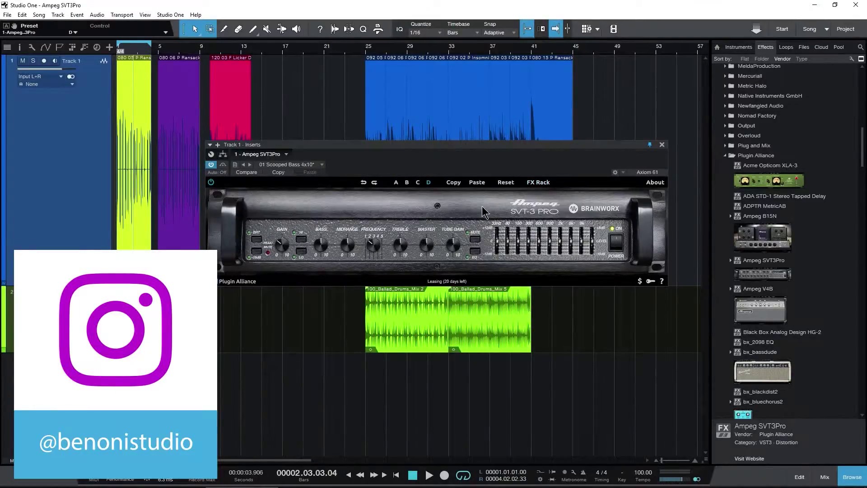
click(543, 183)
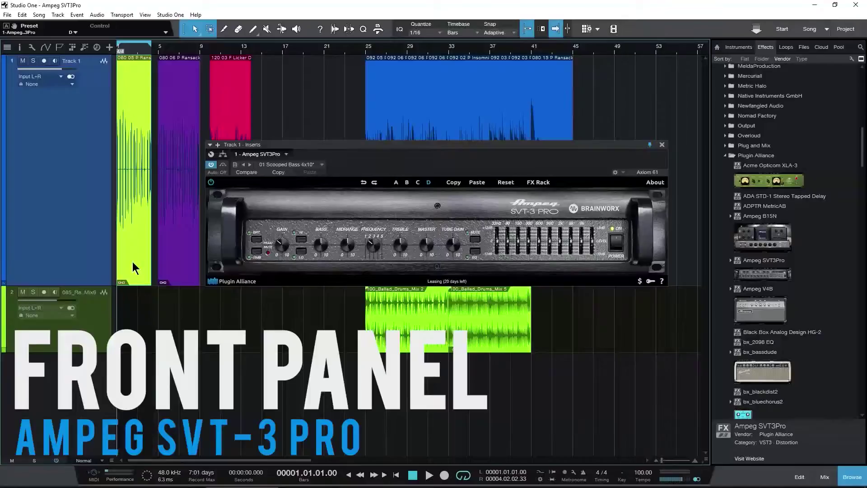
Step: Play the first bass clip to audition the Bright switch, turning it on and off again
click(257, 242)
key(space)
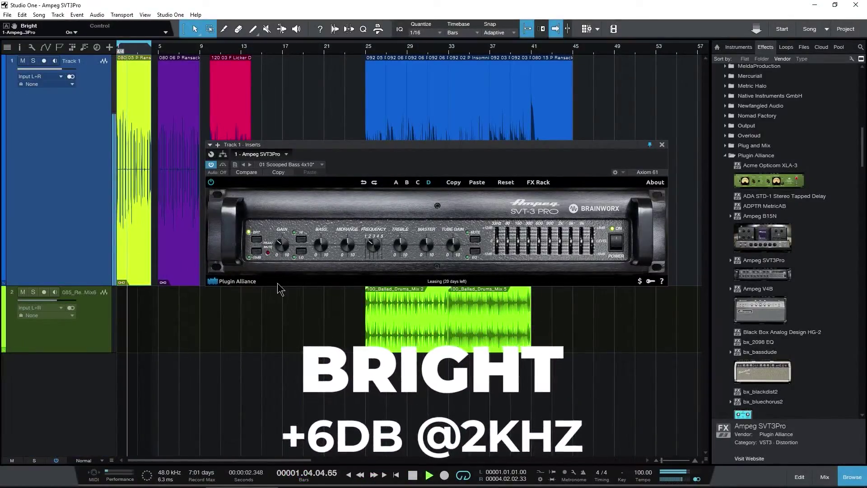
click(256, 243)
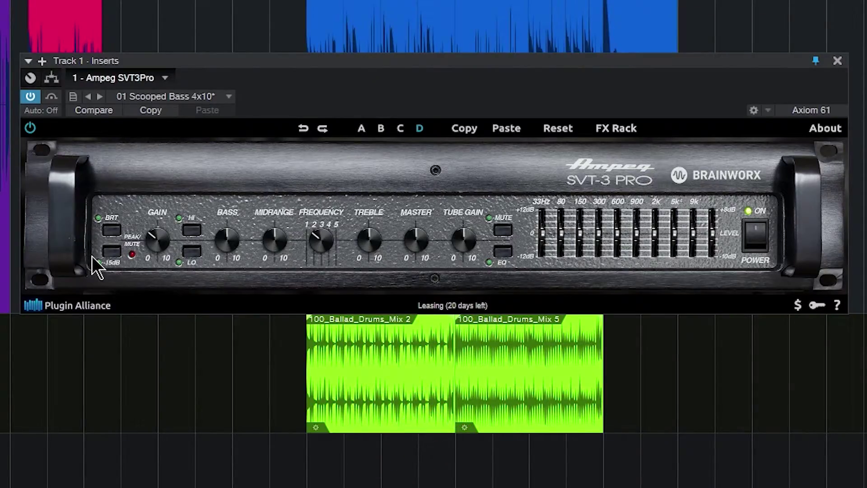
Step: Audition the -15 dB pad and turn the input Gain down
click(108, 251)
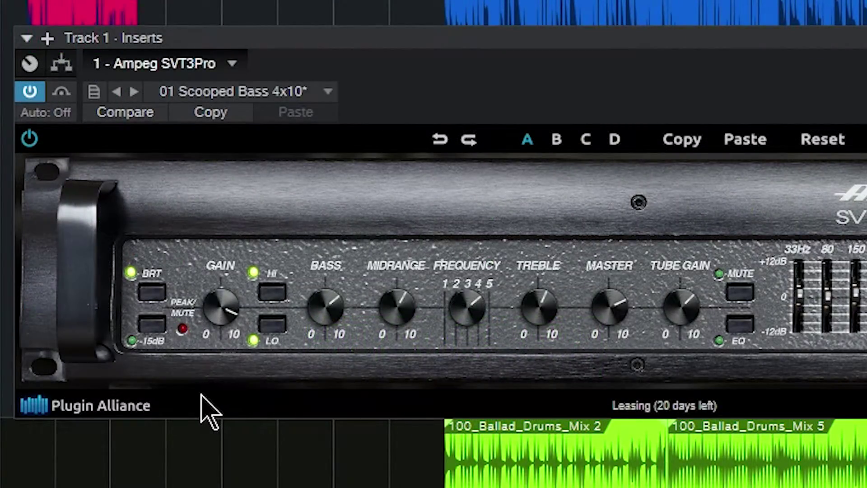
click(155, 325)
drag(237, 325, 225, 418)
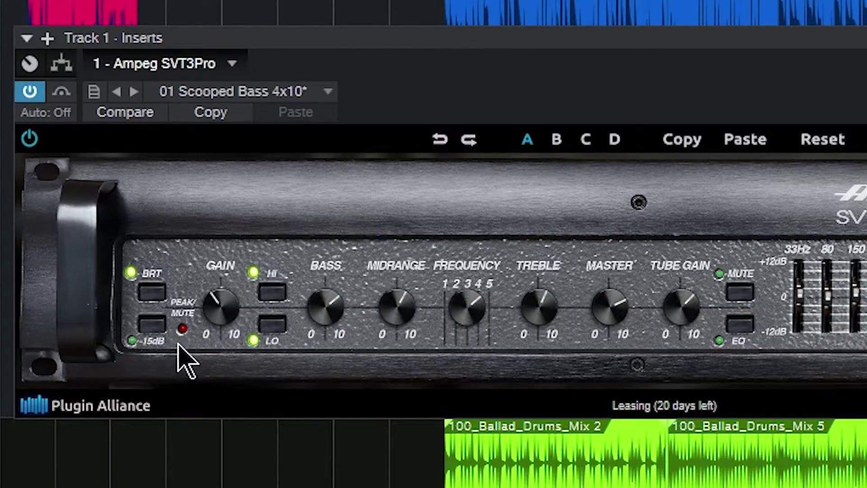
click(149, 322)
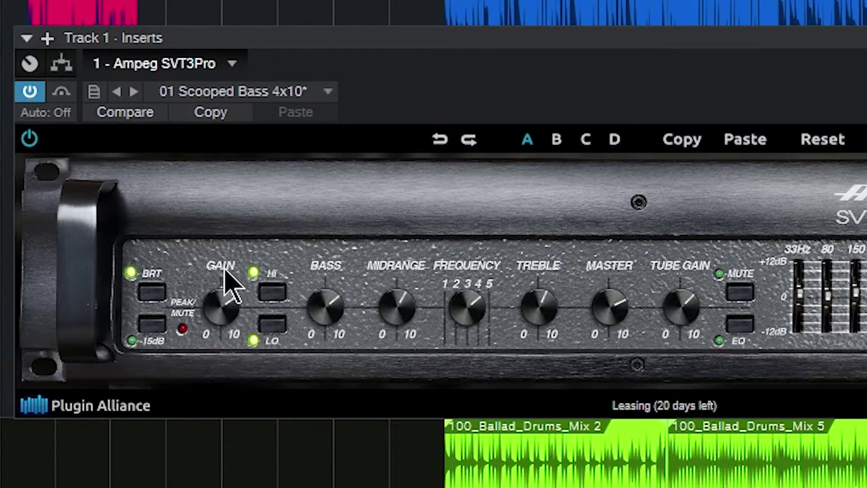
Step: Play the second bass clip while toggling the HI switch to hear its effect
click(272, 296)
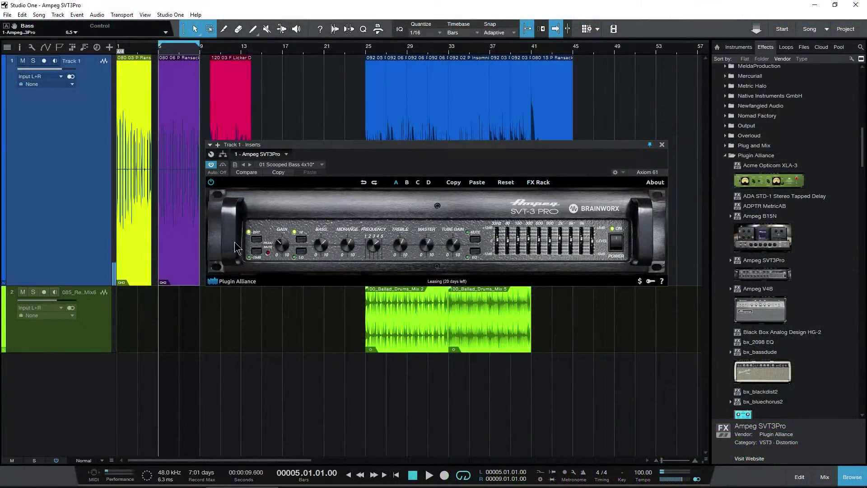
key(space)
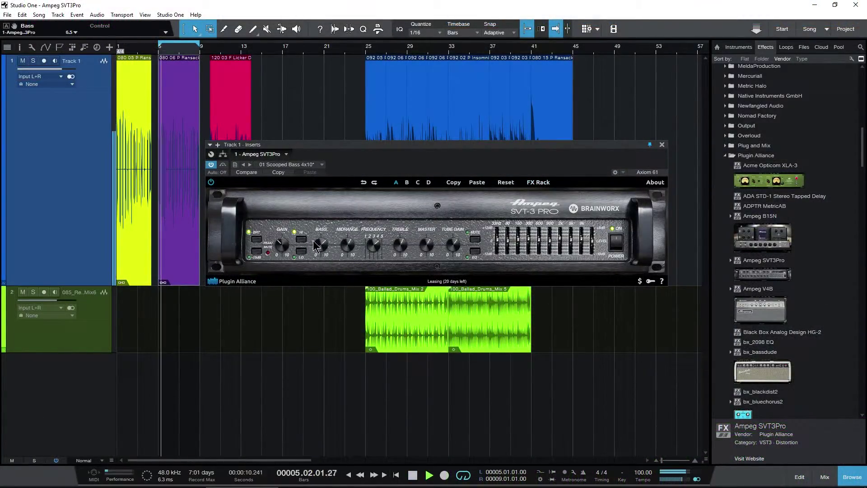
click(302, 244)
click(302, 240)
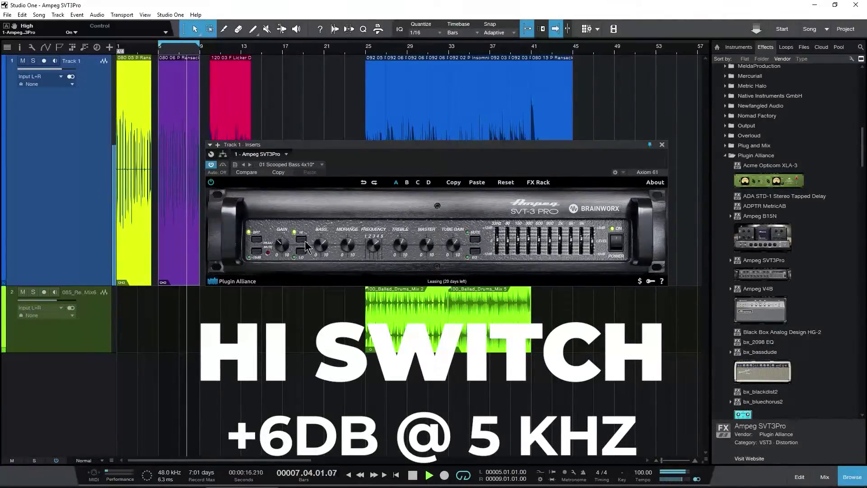
click(302, 240)
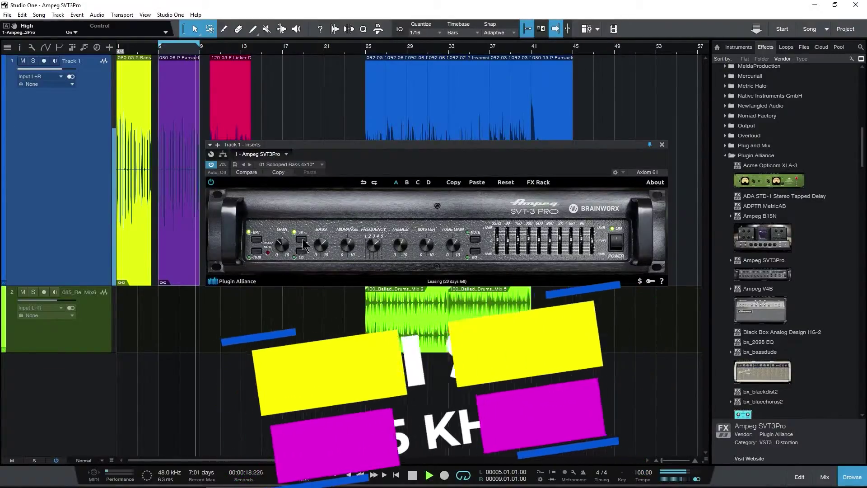
Step: Audition the LO switch, turn the HI switch back on and stop playback
click(301, 251)
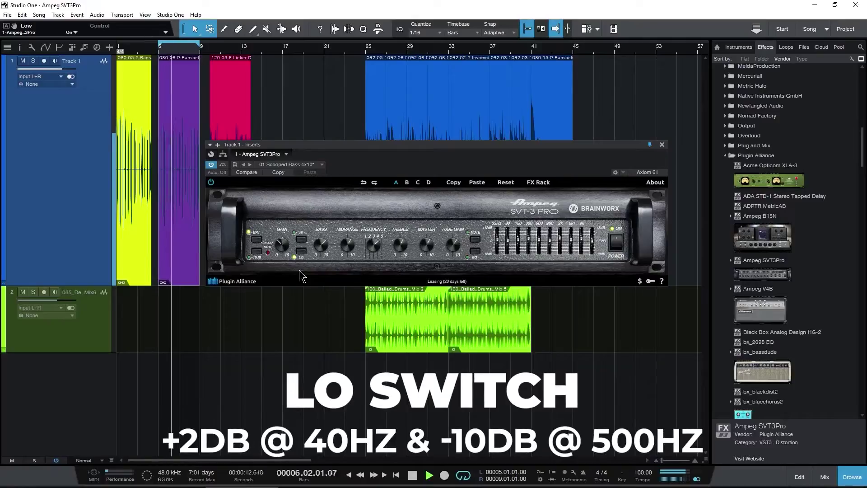
click(301, 251)
click(301, 251)
click(301, 238)
key(space)
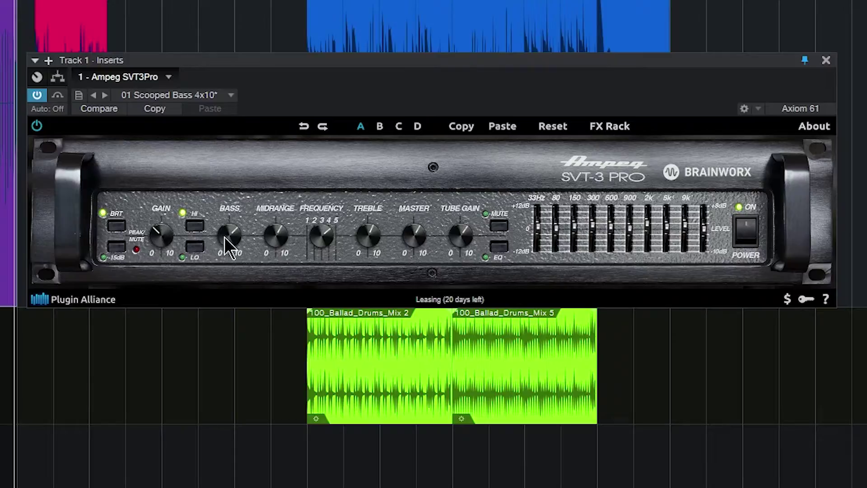
Step: Turn down the Bass knob, and sweep Midrange up and down while changing the Frequency selector
drag(232, 271, 236, 292)
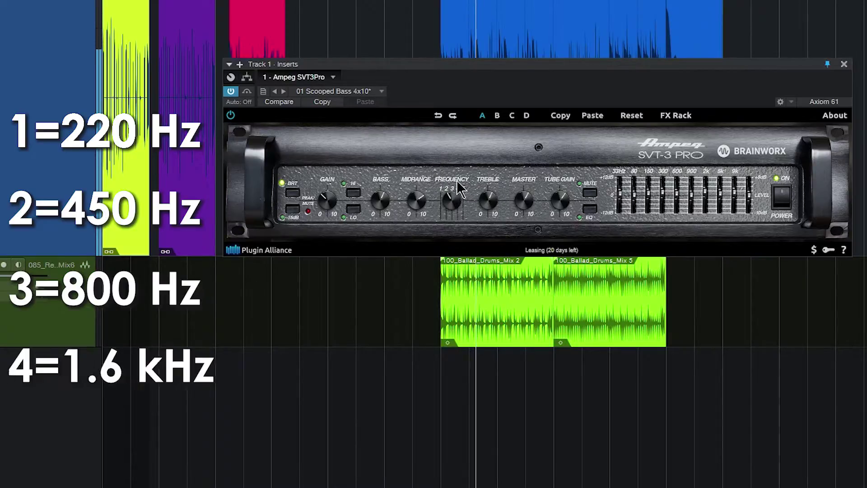
drag(416, 200, 419, 235)
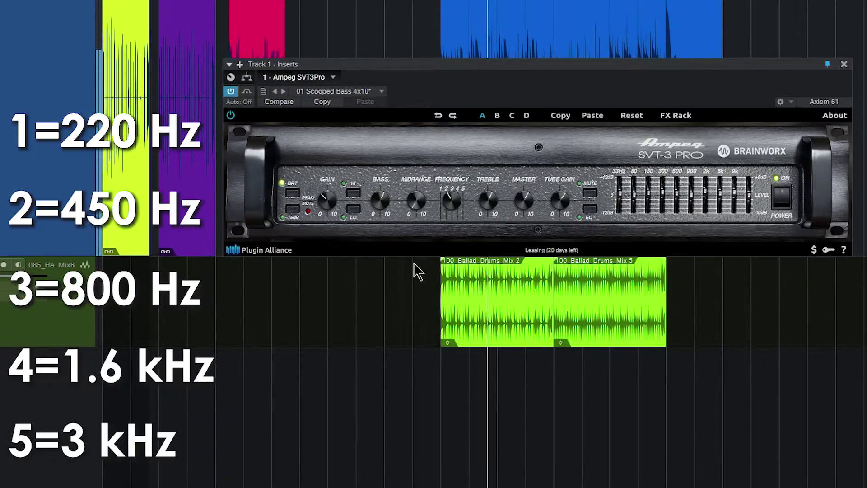
drag(421, 194, 457, 186)
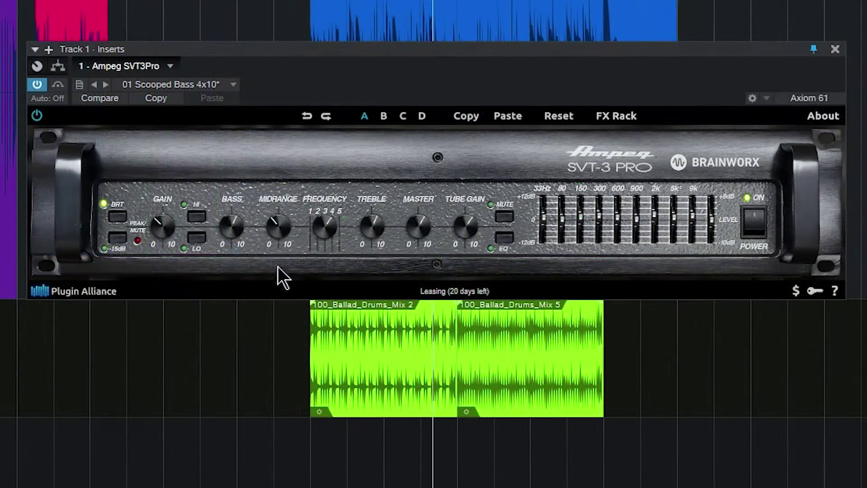
drag(284, 250, 290, 172)
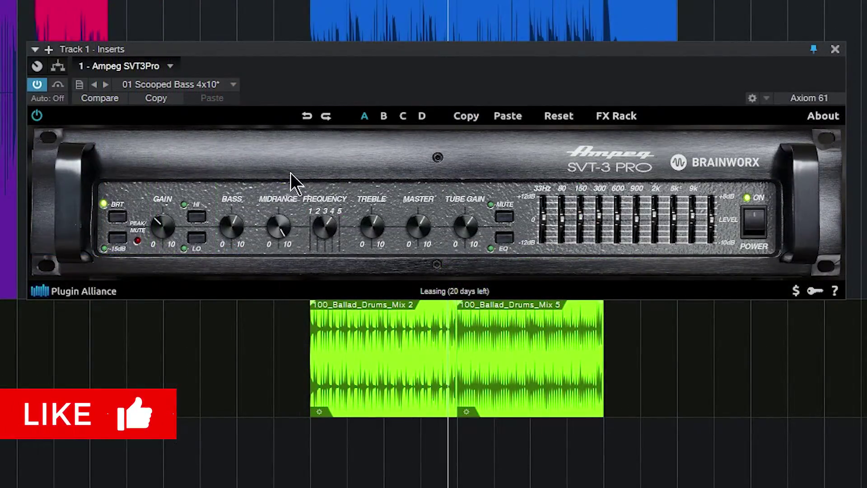
drag(323, 228, 327, 187)
drag(279, 225, 264, 304)
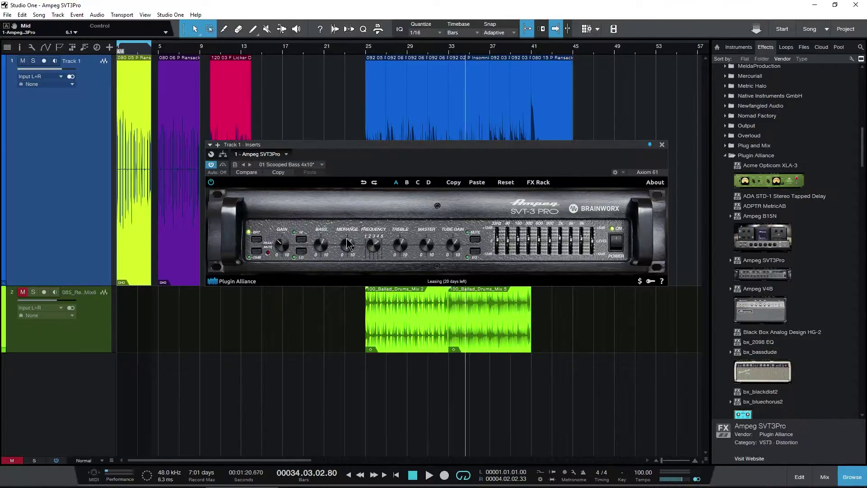
Step: Play the bass track while raising Treble to 5.8 and Master to 5.6
key(space)
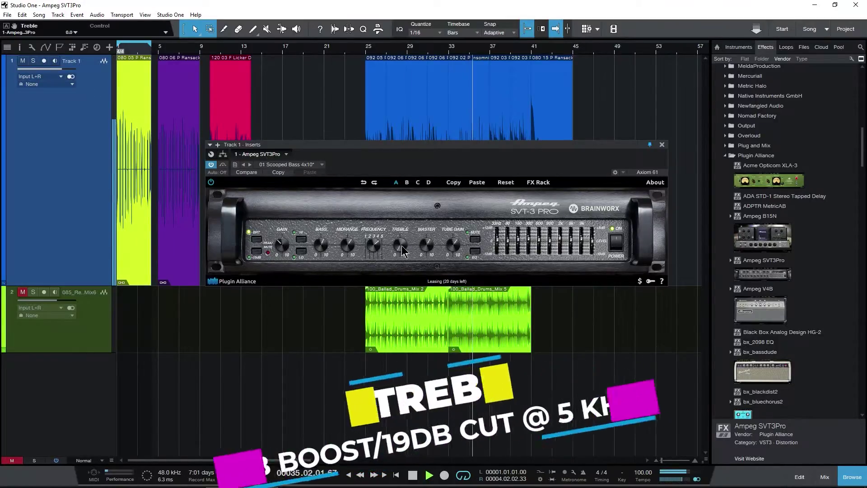
drag(402, 251, 403, 209)
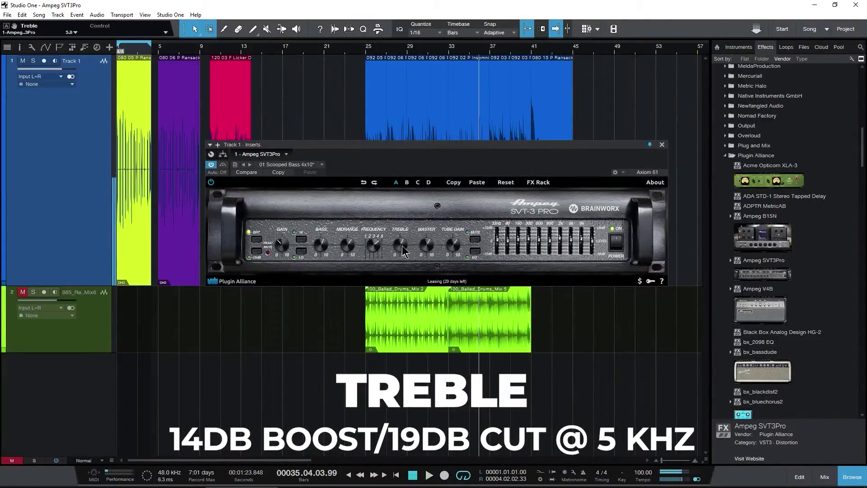
drag(430, 270, 427, 220)
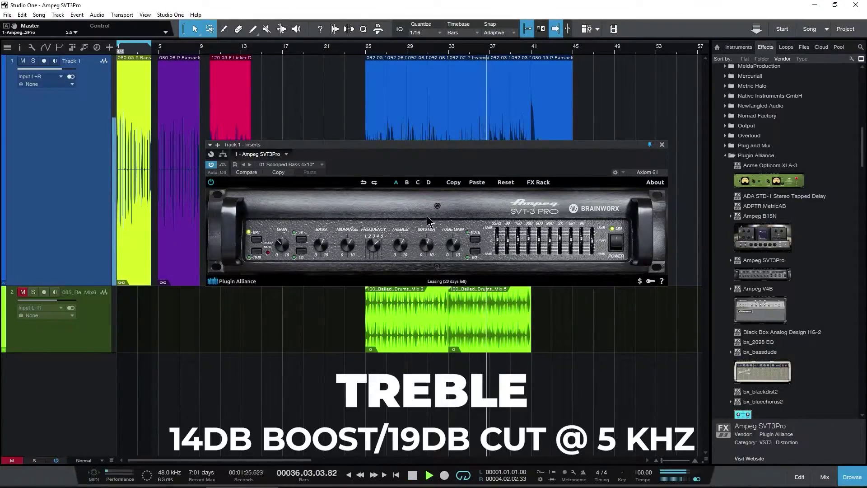
Step: Stop playback and sweep the Tube Gain knob down close to its minimum and back up to a high setting
key(space)
drag(453, 246, 452, 291)
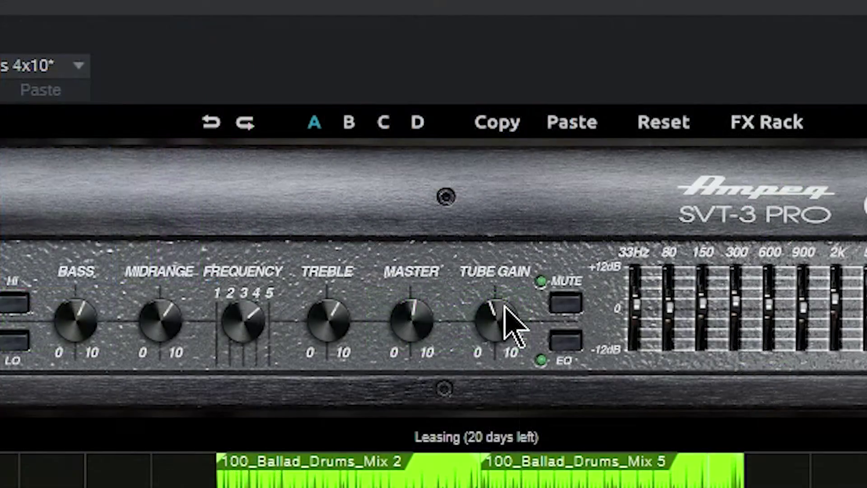
drag(504, 305, 491, 362)
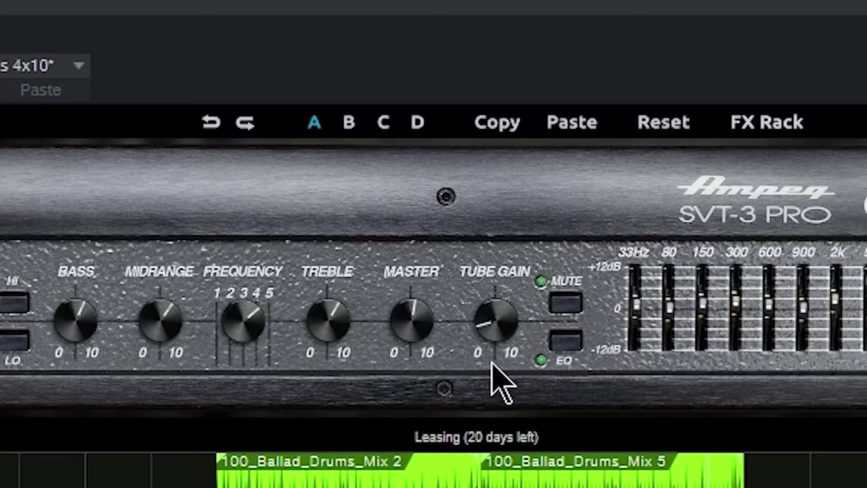
drag(508, 341, 492, 180)
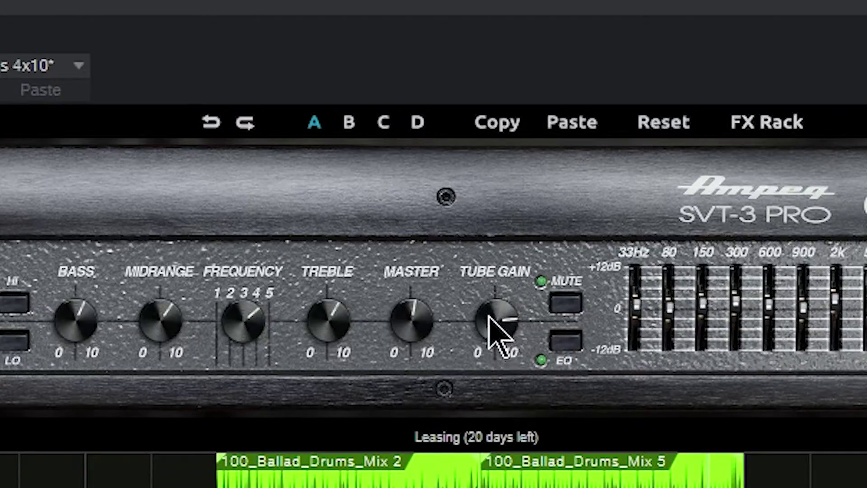
Step: Show the FX Rack, set Power Soak to -17.0 dB and compare low and high Tube Gain settings, ending at mid position
click(766, 121)
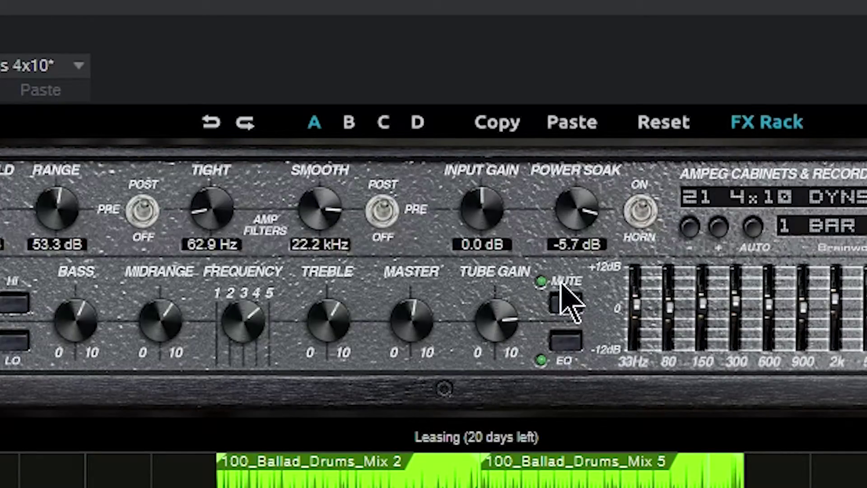
drag(576, 231, 571, 215)
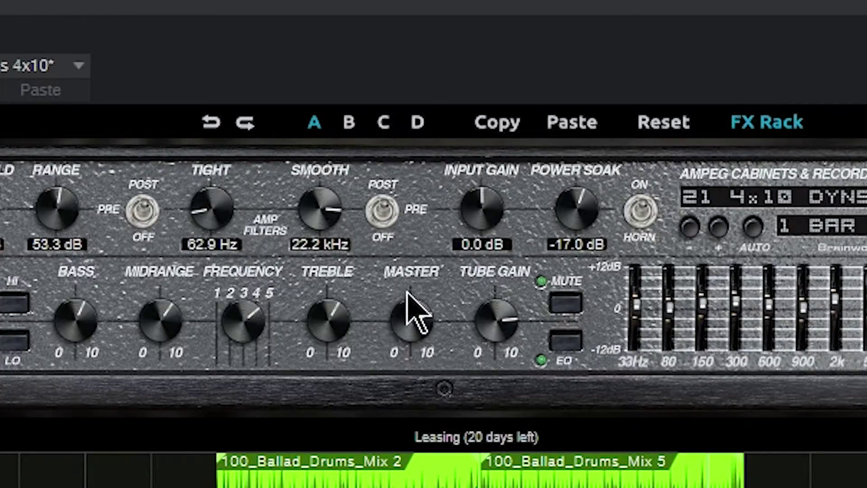
drag(499, 333, 504, 362)
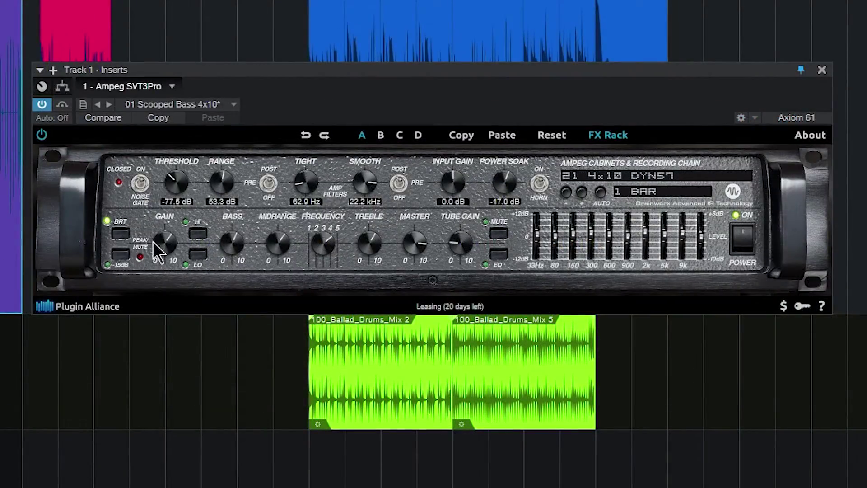
drag(154, 241, 163, 240)
drag(460, 248, 474, 101)
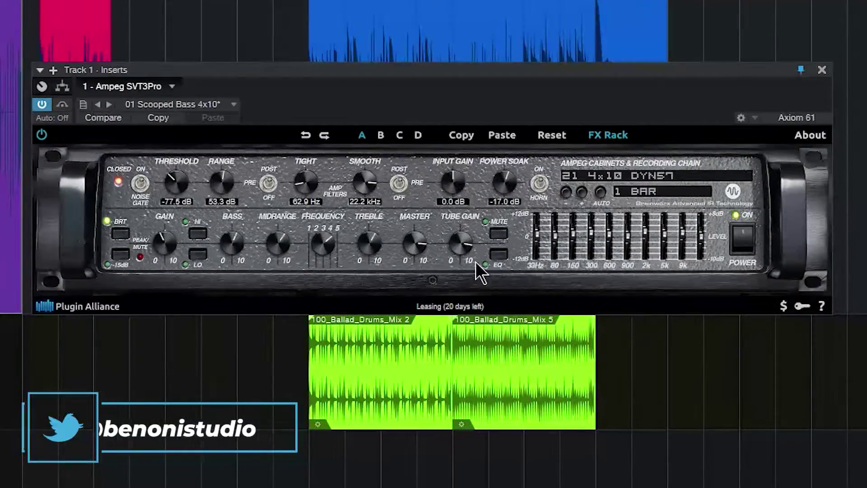
drag(466, 252, 465, 247)
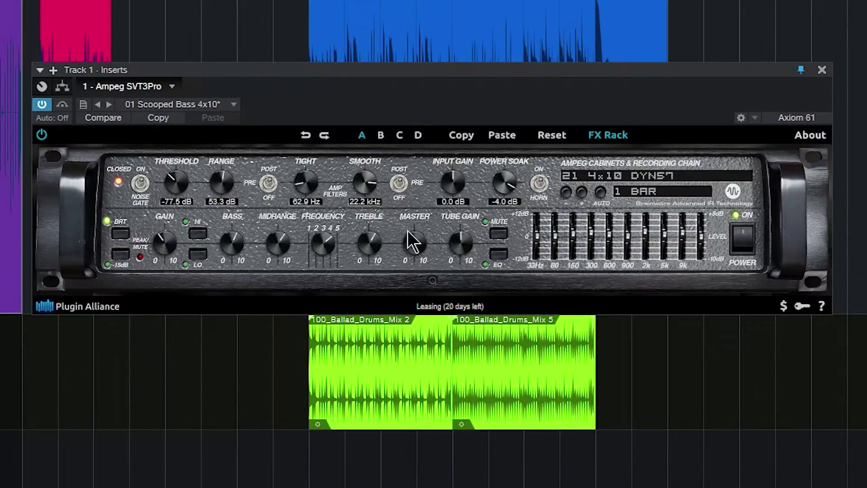
Step: Try the graphic EQ by moving and resetting the 33 Hz and 80 Hz sliders and raising the 150 Hz and 300 Hz sliders
drag(536, 236, 537, 257)
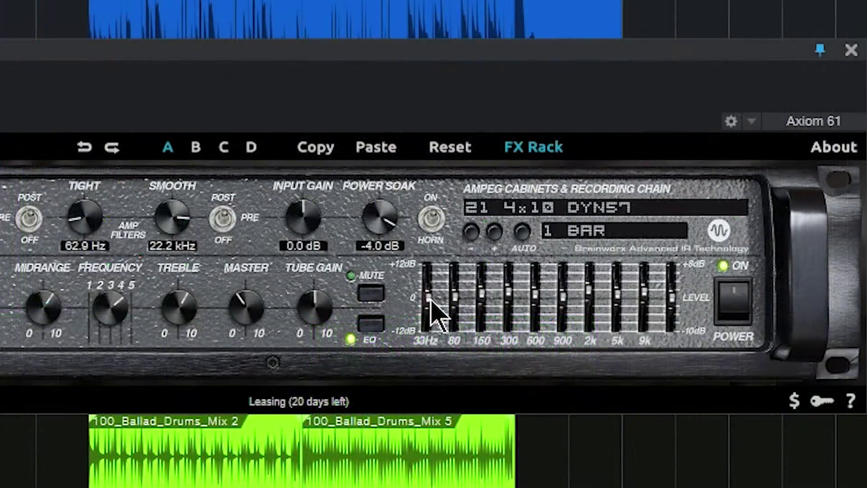
double_click(435, 312)
drag(459, 310, 509, 277)
double_click(455, 299)
Step: Toggle the EQ switch to compare the sound, leave it off, and lower the 150 Hz slider
click(370, 323)
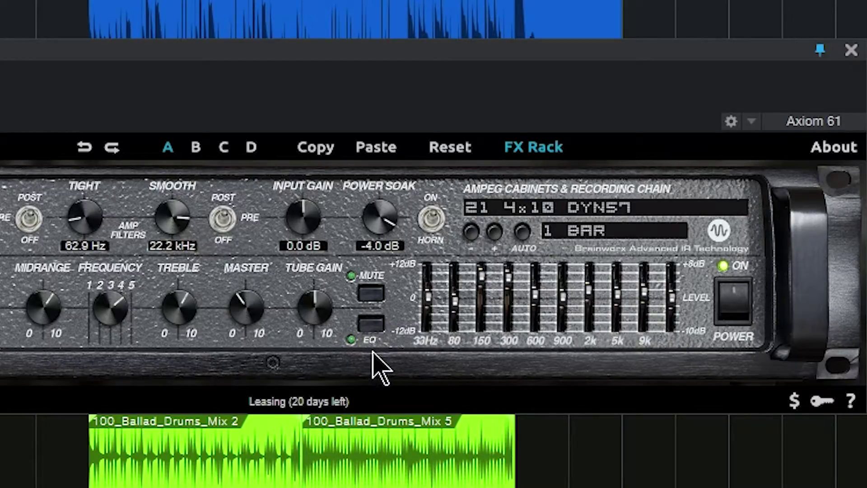
click(370, 322)
click(370, 323)
drag(482, 273, 512, 288)
drag(40, 312, 46, 316)
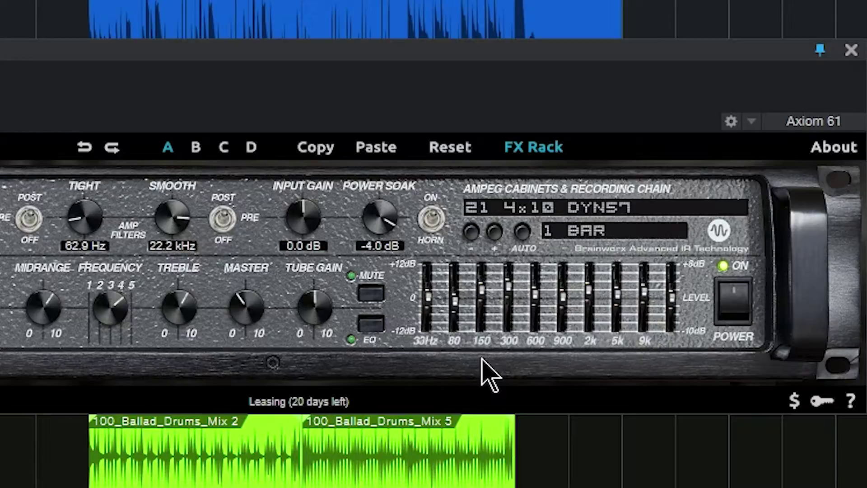
Step: Hide and reshow the FX Rack, and set the noise gate's Threshold to -75.4 dB and Range to 58.6 dB
click(528, 150)
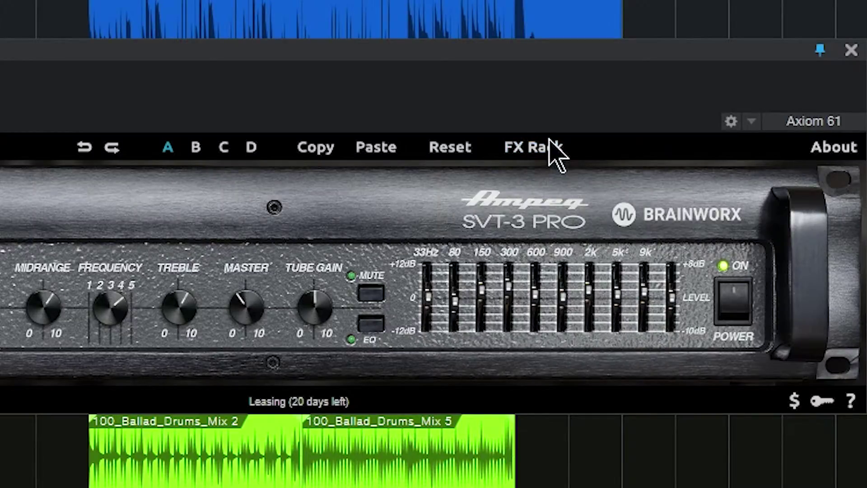
click(544, 148)
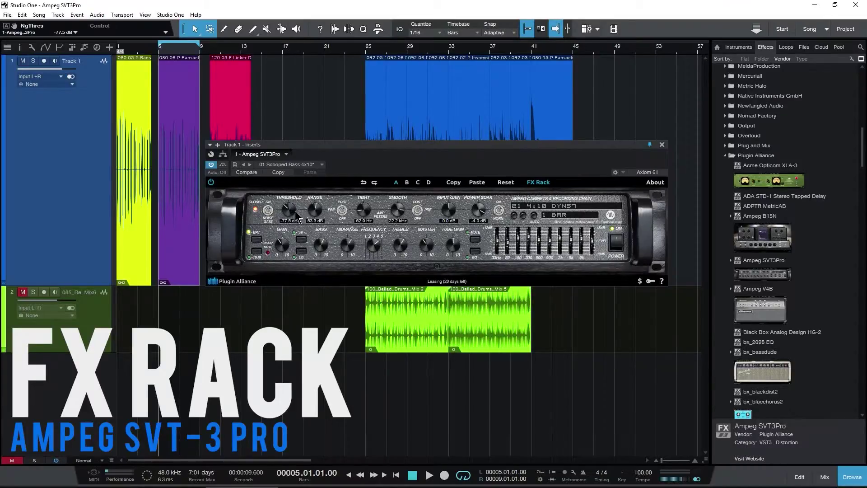
drag(296, 216, 325, 243)
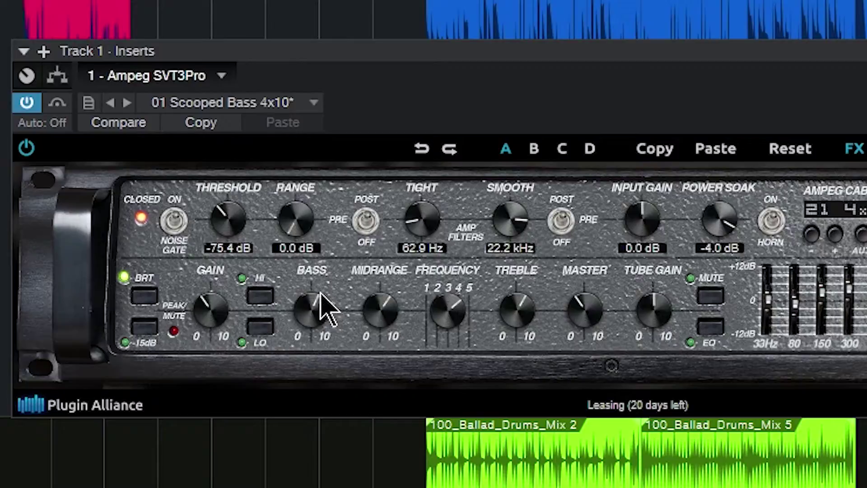
drag(294, 244, 298, 316)
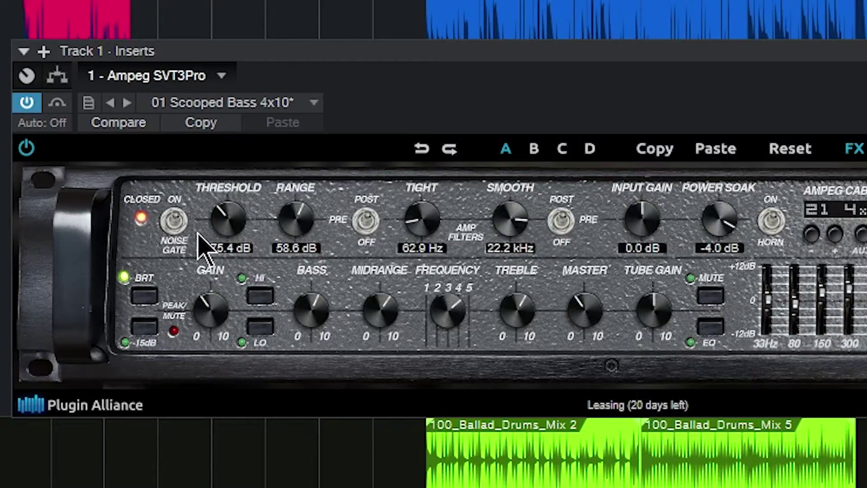
Step: Try the noise gate at -59.5 dB Threshold and maximum Range, and settle on -74.6 dB Threshold and 42.6 dB Range
drag(251, 281, 235, 212)
drag(290, 244, 322, 156)
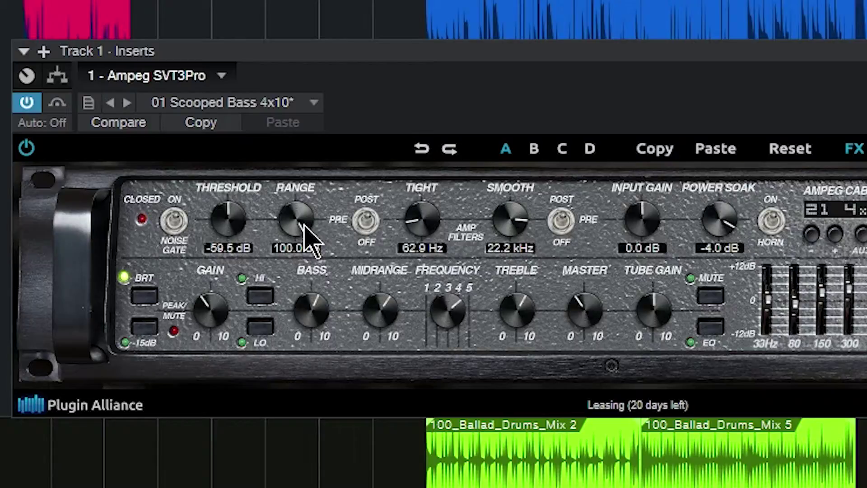
drag(304, 238, 304, 377)
drag(229, 239, 232, 289)
drag(285, 233, 312, 175)
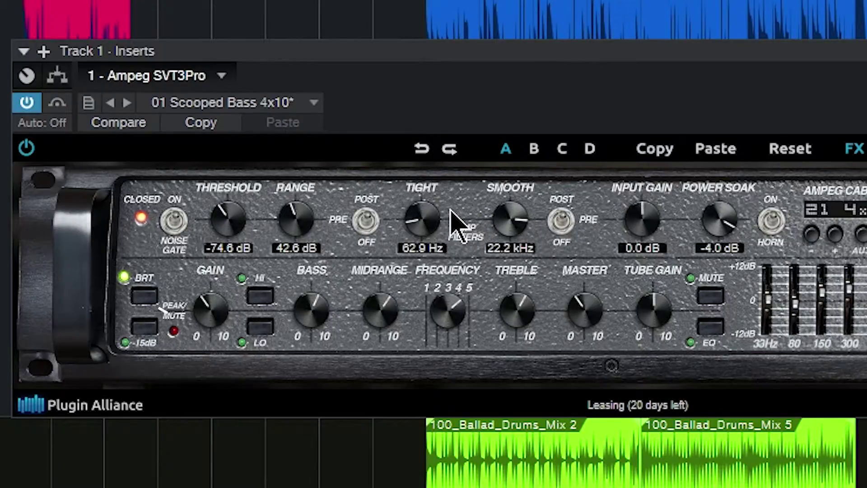
Step: Try the amp filters, raising Tight through 109.3 Hz to 3000.0 Hz and lowering Smooth through 20.6 kHz to 18.3 kHz
click(365, 221)
drag(419, 217, 422, 215)
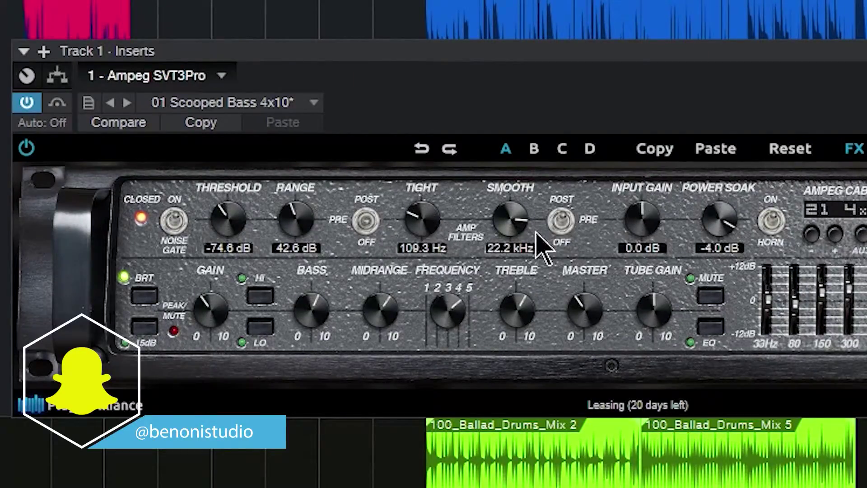
drag(519, 222, 538, 236)
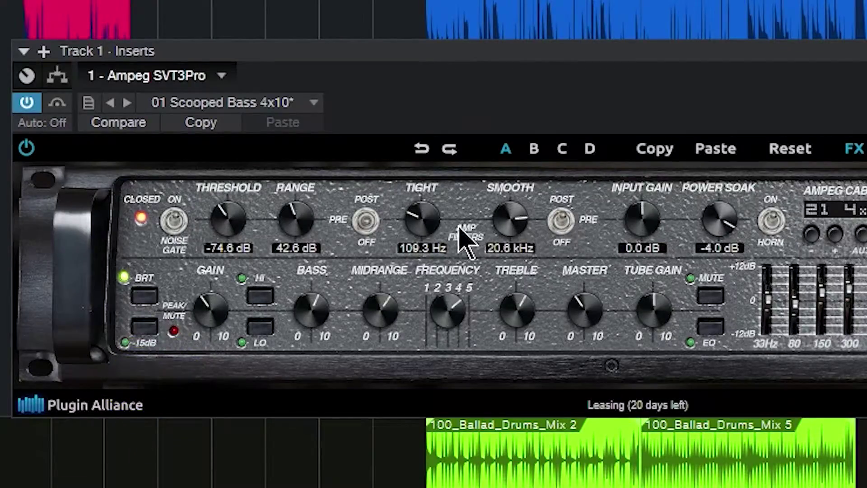
drag(422, 213, 421, 190)
mouse_move(517, 226)
mouse_down()
mouse_move(515, 248)
mouse_move(517, 237)
mouse_up()
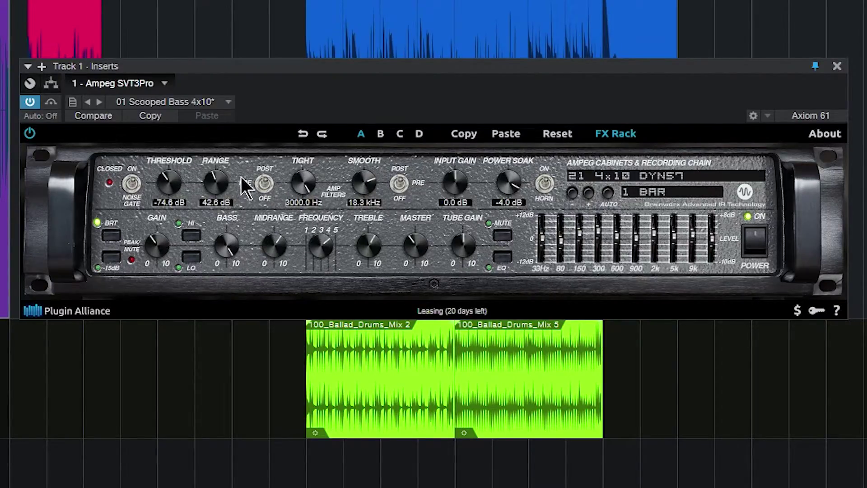
Step: Set the Bass knob to 4.2, turn the graphic EQ on and start playback of the second bass clip
drag(227, 244, 230, 256)
click(502, 256)
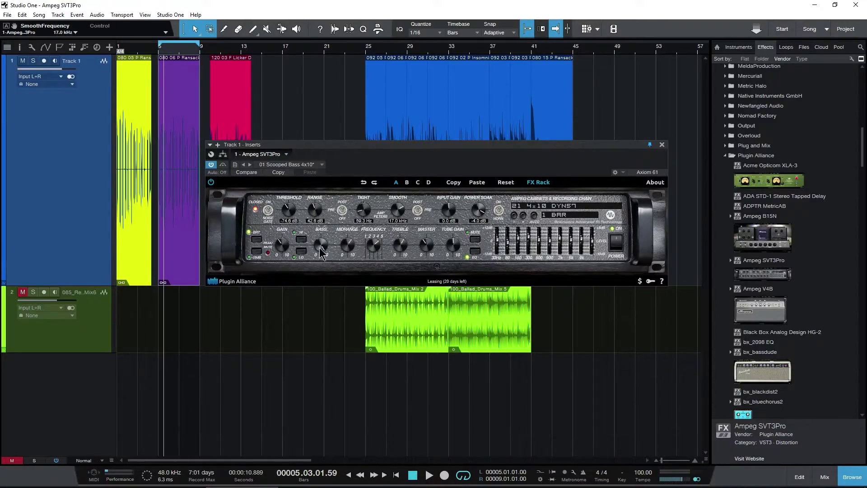
key(space)
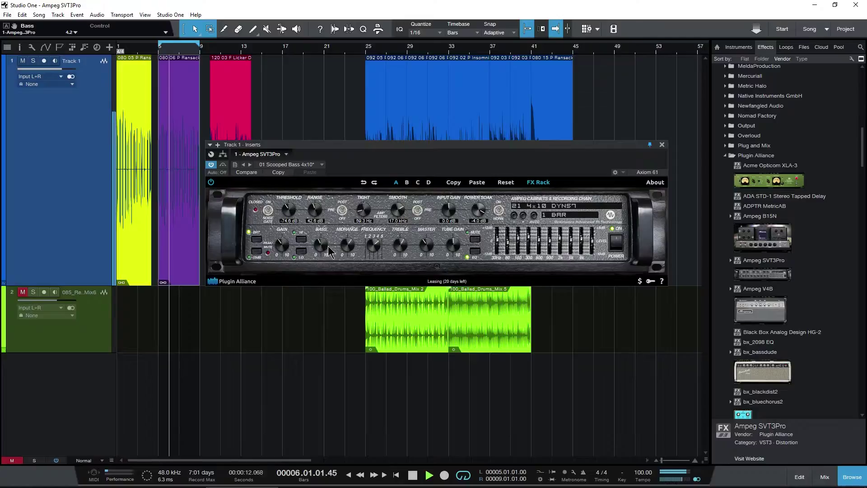
Step: Sweep the Smooth filter down to about 3 kHz, bring it back up to 11.3 kHz and stop playback
drag(395, 217, 397, 210)
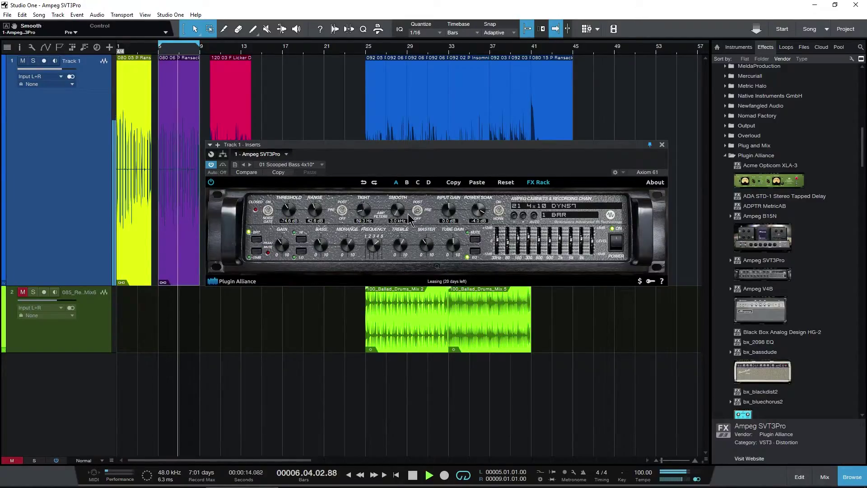
mouse_move(397, 211)
mouse_down()
mouse_move(420, 216)
mouse_move(406, 218)
mouse_move(397, 198)
mouse_move(399, 211)
mouse_up()
key(space)
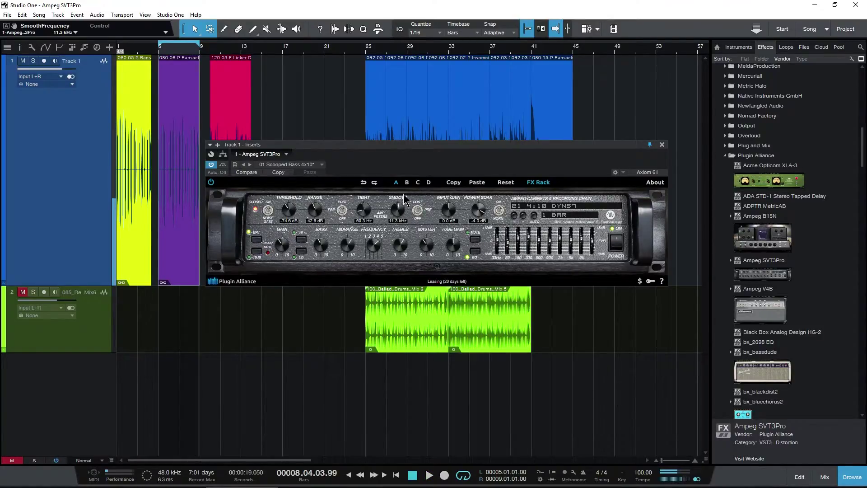
Step: Play the bass track while trying the Input Gain knob and lowering Power Soak to -18.2 dB
key(space)
mouse_move(448, 210)
mouse_down()
mouse_move(452, 255)
mouse_move(456, 193)
mouse_move(452, 207)
mouse_up()
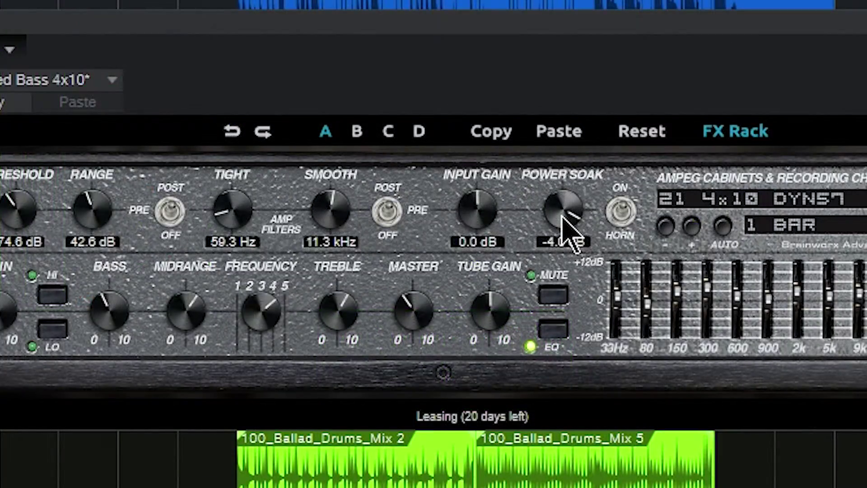
drag(567, 219, 563, 286)
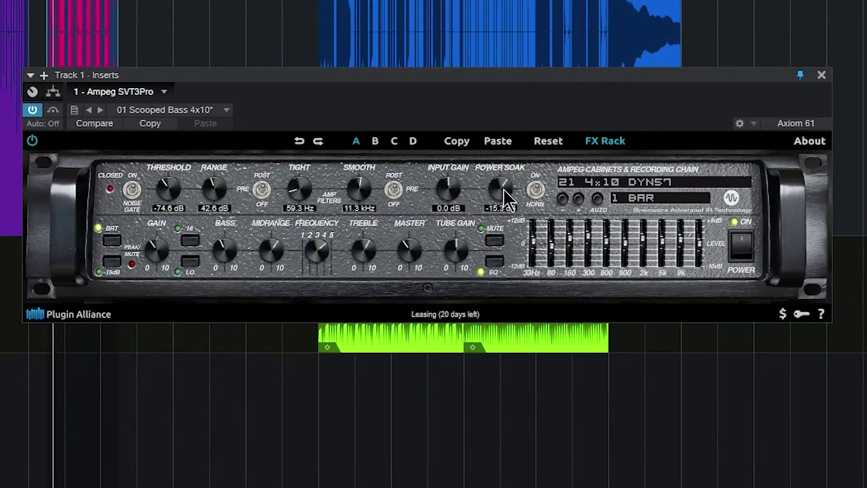
drag(568, 209, 572, 225)
drag(506, 201, 505, 207)
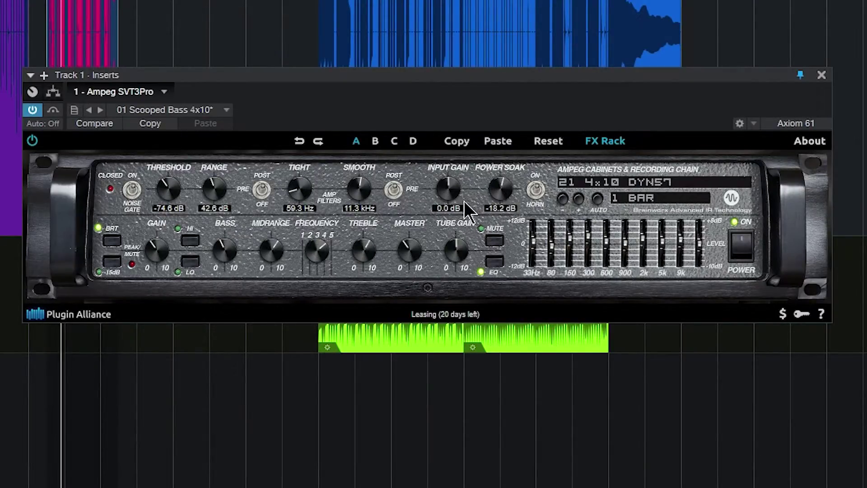
Step: Compare a high and a lower Master setting while bringing Power Soak up to -6.4 dB
drag(403, 251, 415, 194)
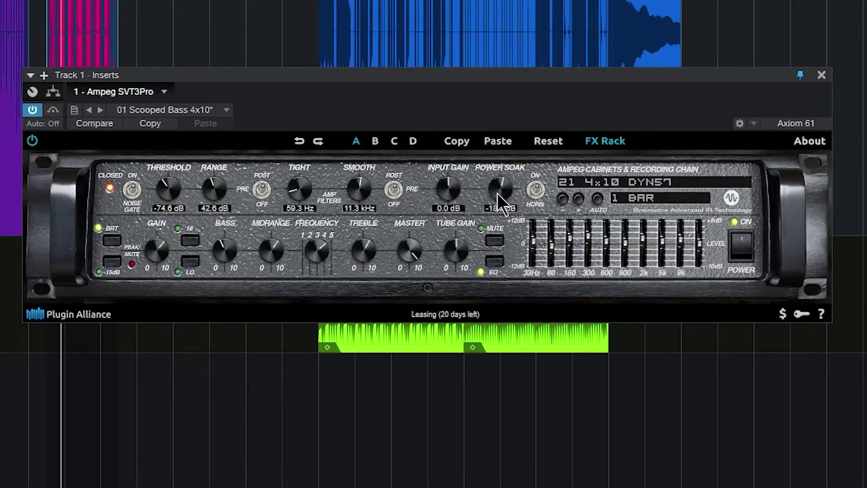
drag(501, 161, 501, 155)
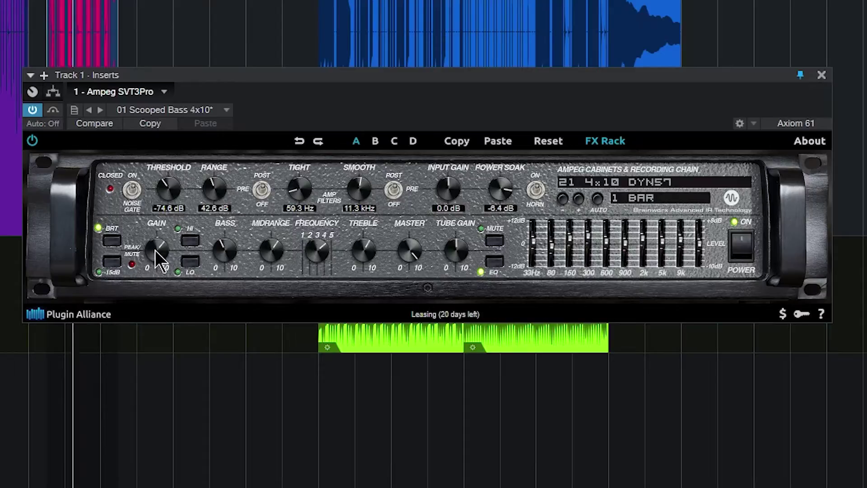
drag(409, 266, 410, 304)
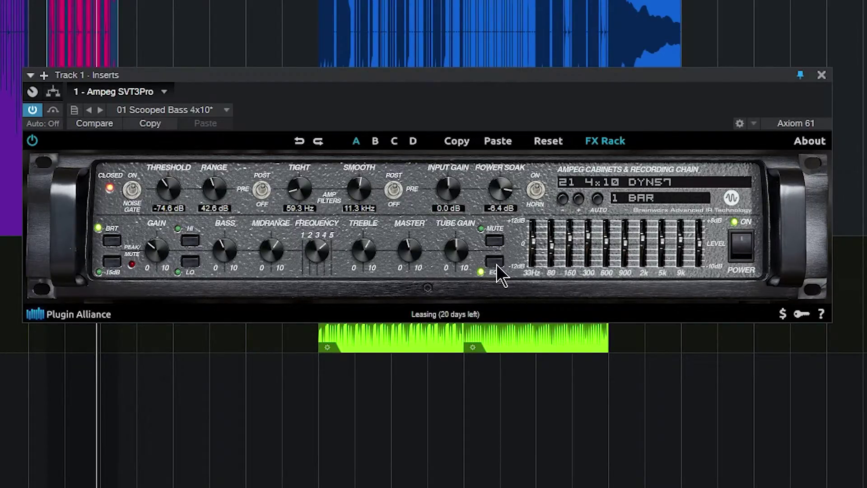
Step: Move the plugin window out of the way and review the list of cabinet recording chains without changing the selection
drag(478, 75, 466, 17)
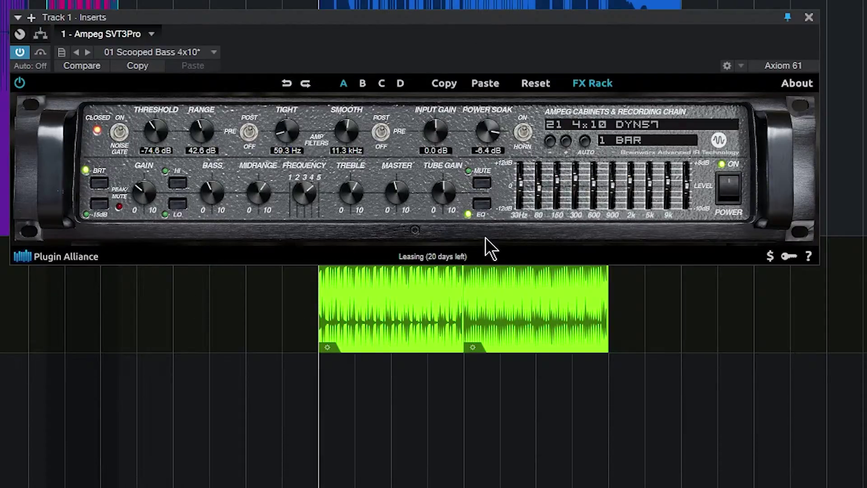
click(580, 130)
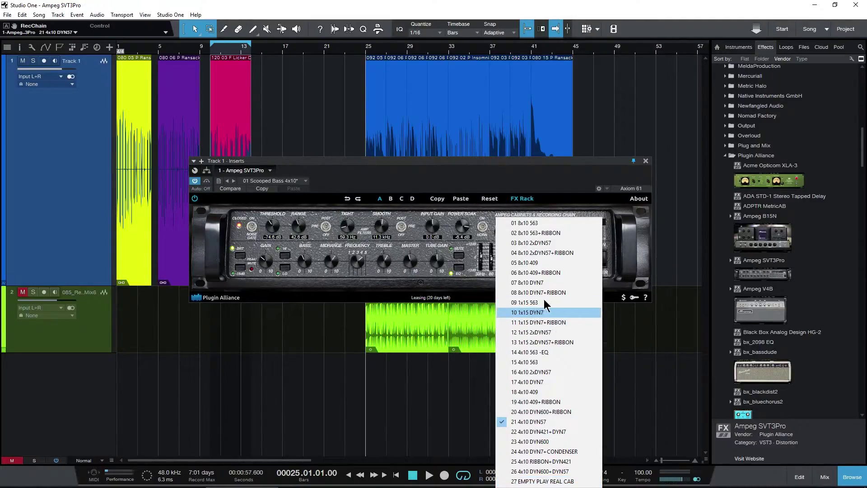
click(490, 224)
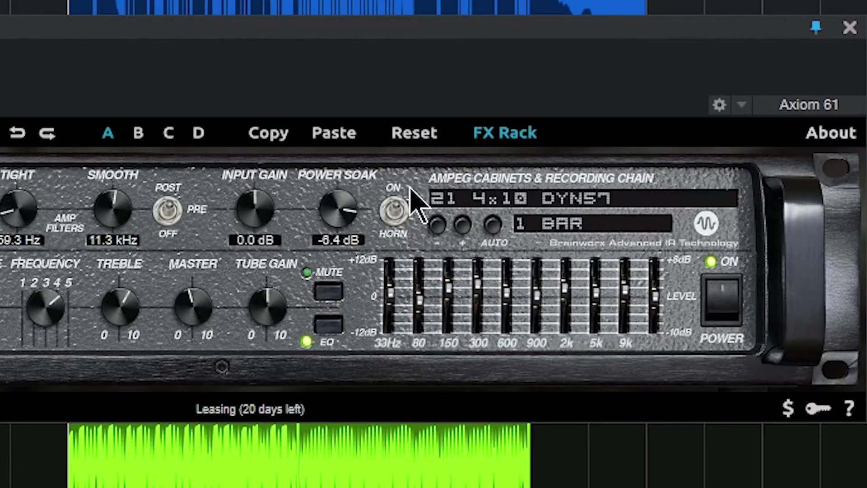
Step: Step back and forth through the cabinet recording chains, stopping on 20 4x10 DYN600+RIBBON
click(438, 226)
click(438, 226)
click(439, 226)
click(461, 226)
click(461, 226)
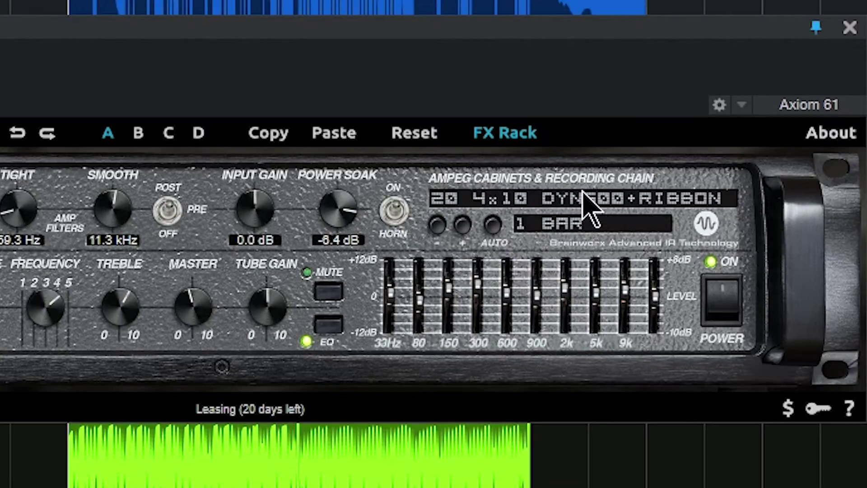
Step: Auto-cycle the recording chains at the 1 BAR interval, settle on 23 4x10 DYN600 and leave the Horn switch on
click(579, 230)
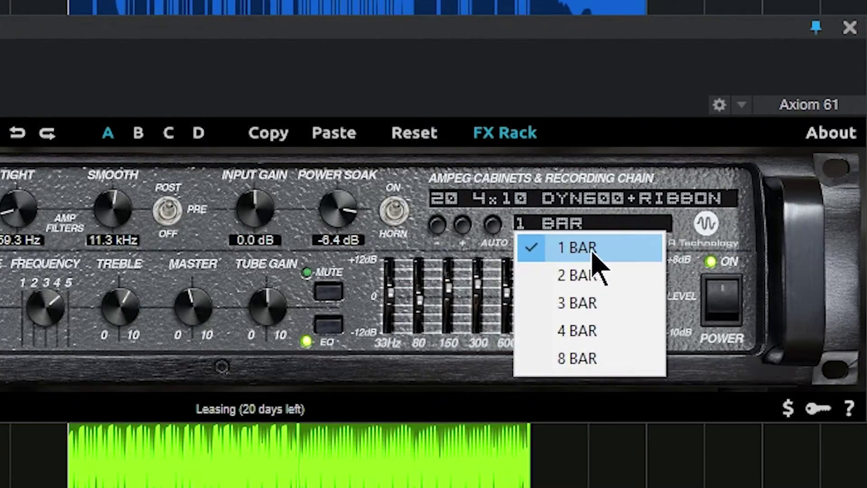
click(495, 232)
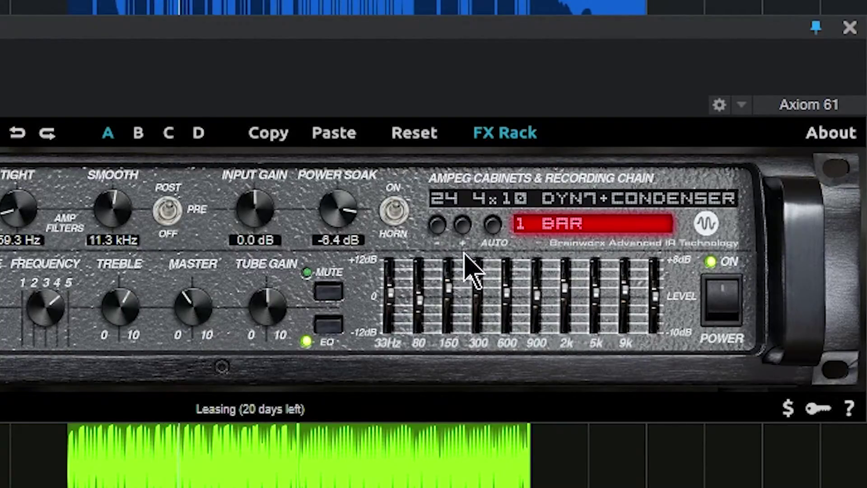
click(438, 225)
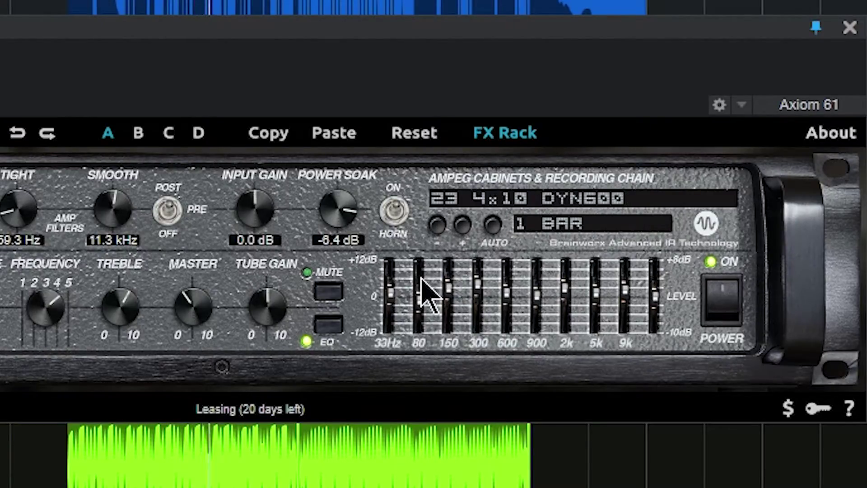
click(394, 208)
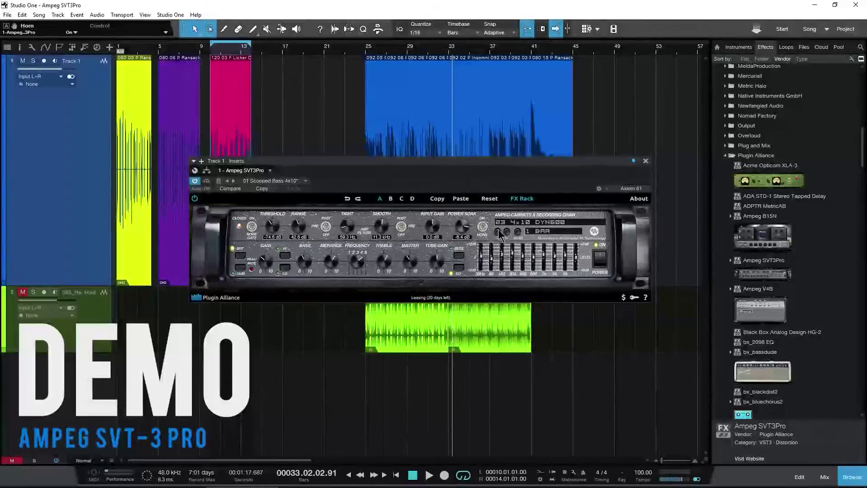
Step: Loop the first bass clip on Track 1 and load recording chain 01 8x10 563 for it
click(135, 265)
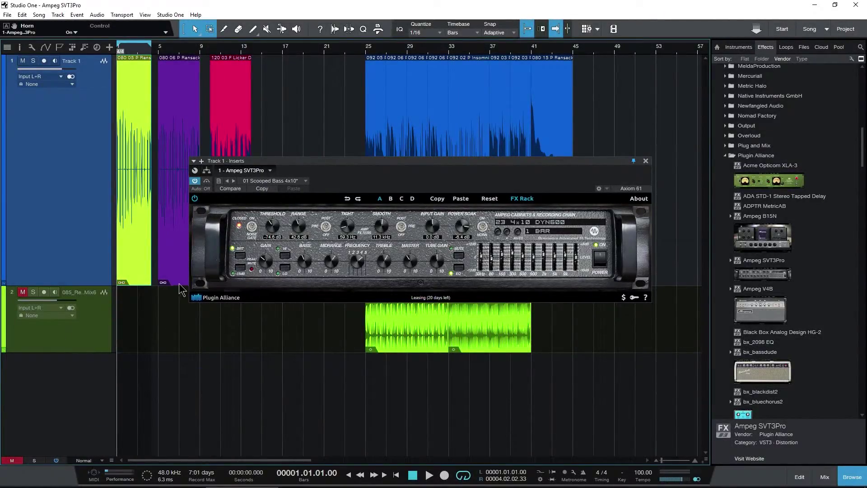
drag(387, 161, 387, 148)
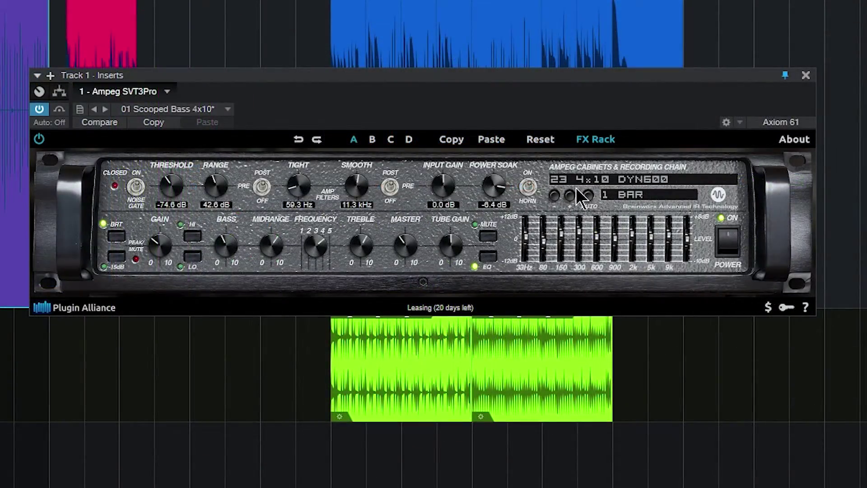
click(577, 189)
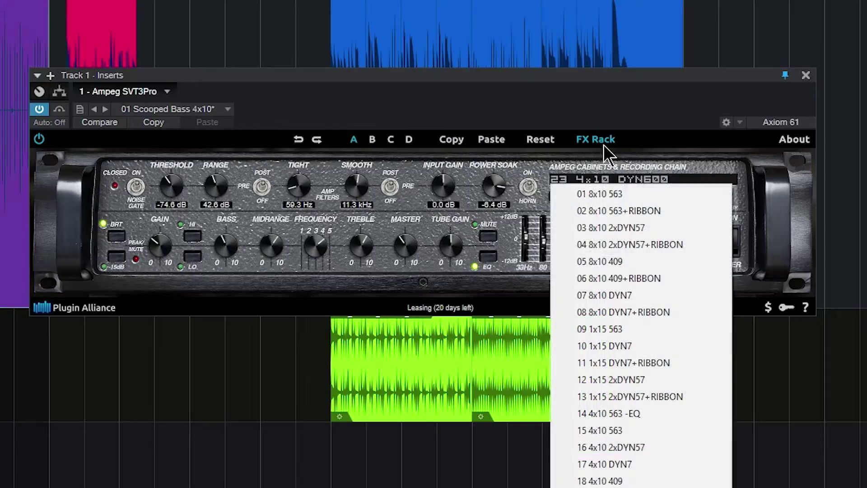
click(604, 191)
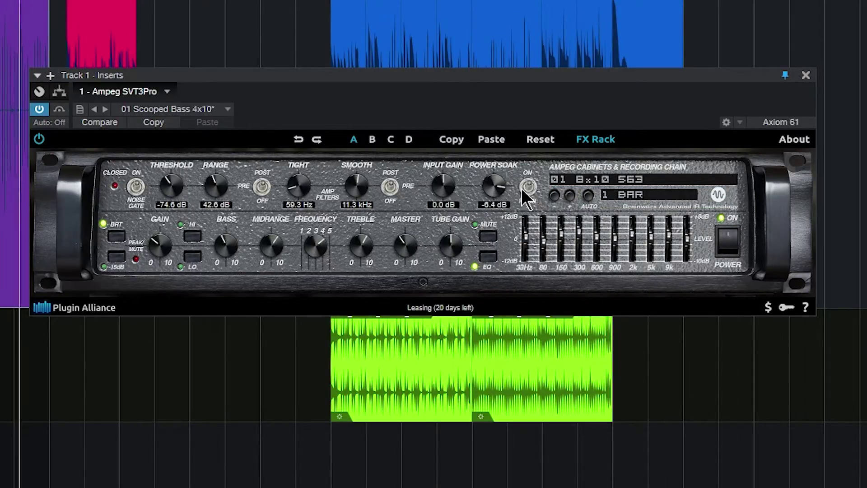
Step: Audition the 8x10 chains from 02 563+RIBBON through 05 409 and switch to 10 1x15 DYN7
click(570, 195)
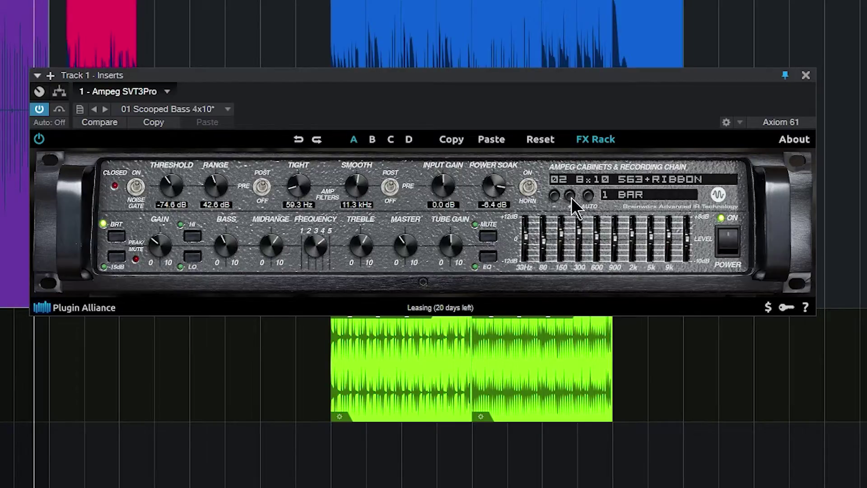
click(571, 196)
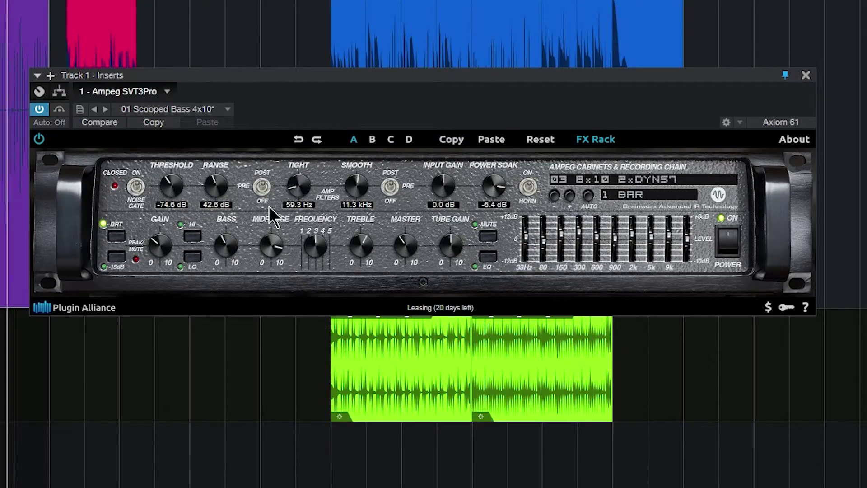
click(569, 196)
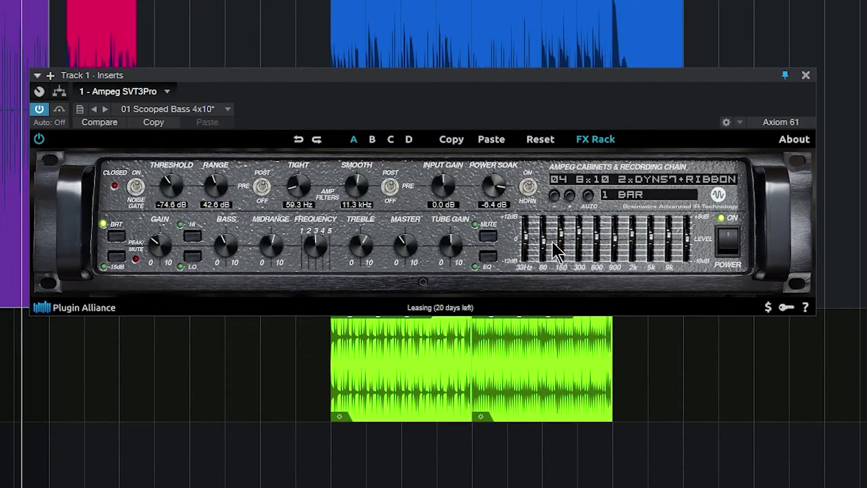
click(570, 195)
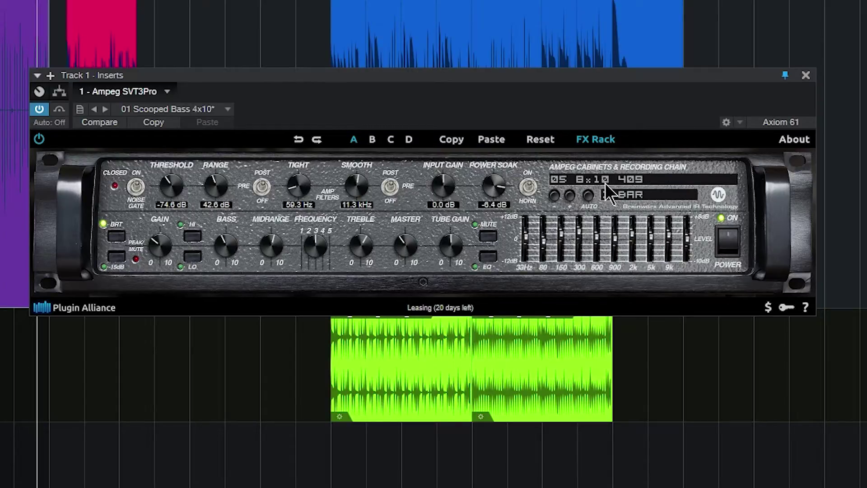
click(605, 181)
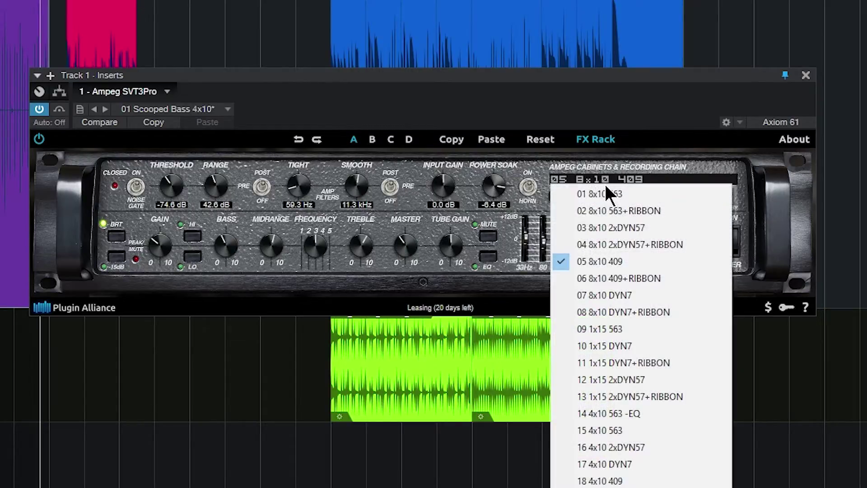
click(640, 344)
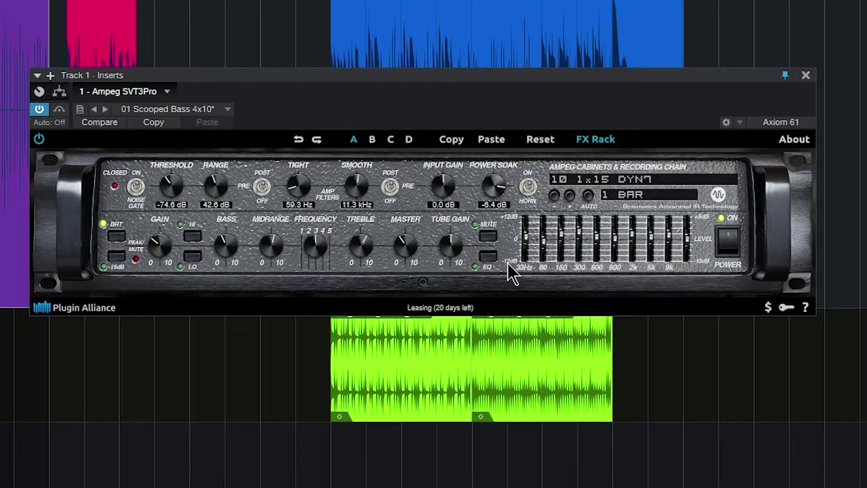
Step: Raise Power Soak to -3.7 dB, engage the LO boost and try a lower Treble setting
drag(497, 197, 497, 187)
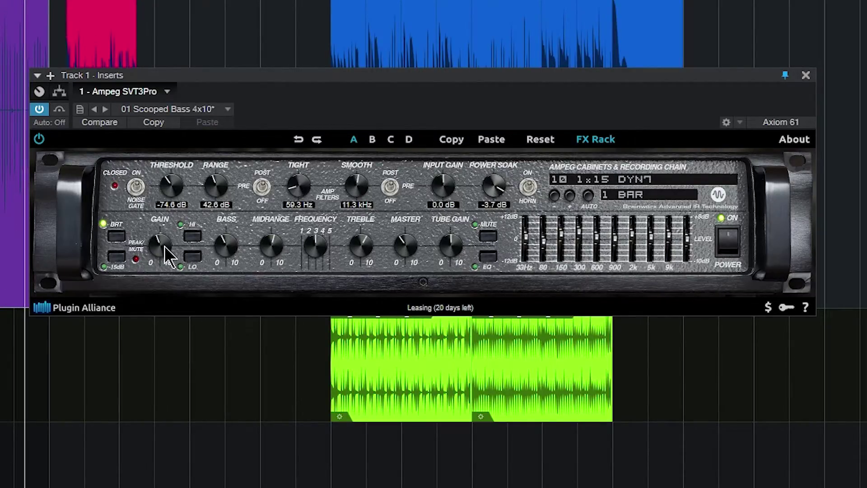
click(192, 256)
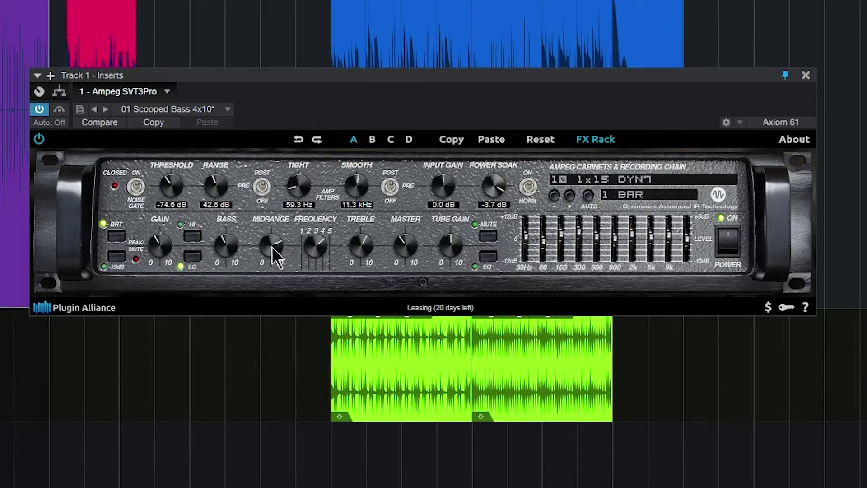
drag(364, 265, 364, 284)
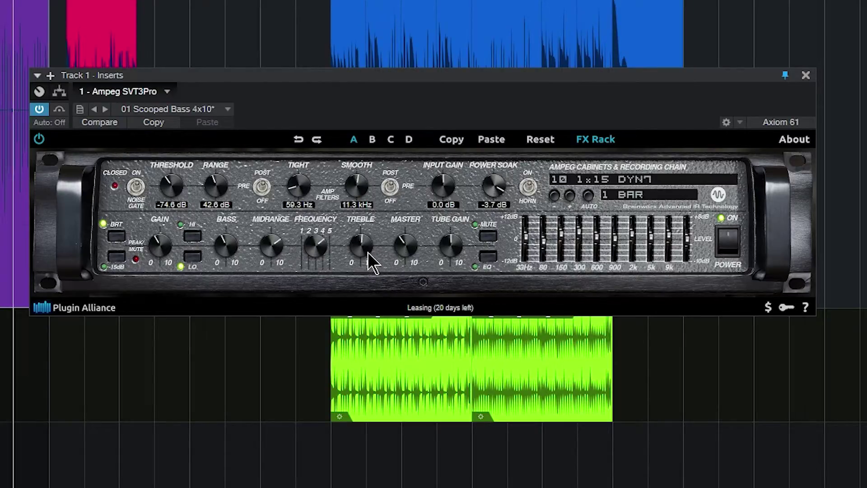
Step: Enable the graphic EQ, cut the 5k band after boosting it, and readjust the 9k band and the Level slider
click(487, 255)
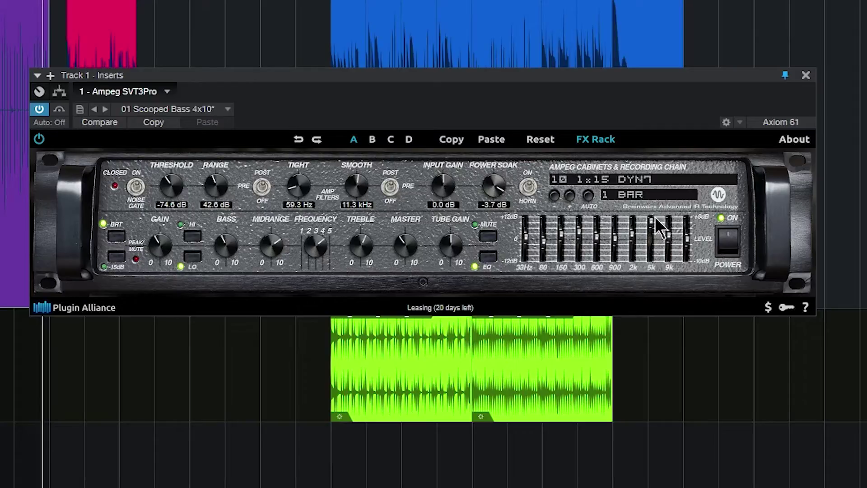
drag(654, 220, 652, 251)
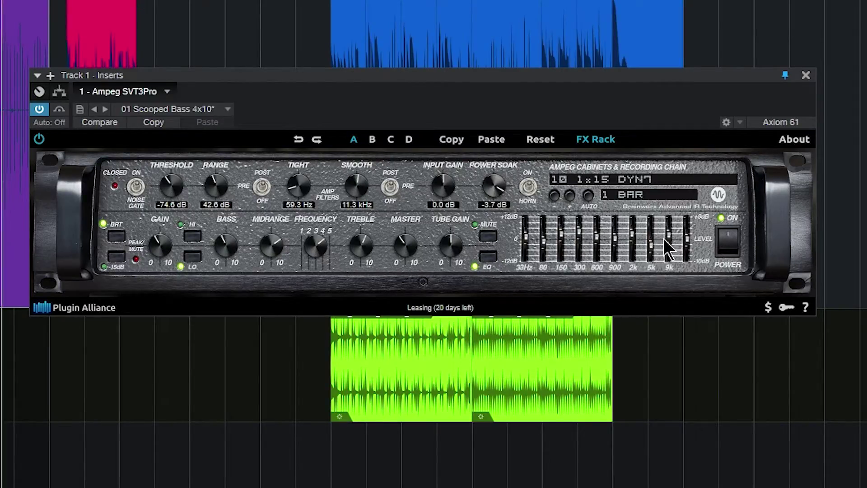
drag(668, 217, 669, 239)
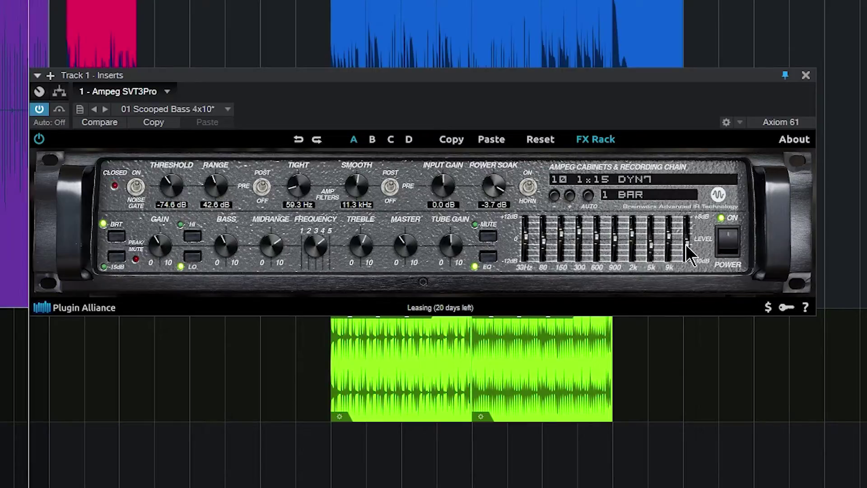
mouse_move(685, 244)
mouse_down()
mouse_move(684, 267)
mouse_move(686, 207)
mouse_move(689, 237)
mouse_up()
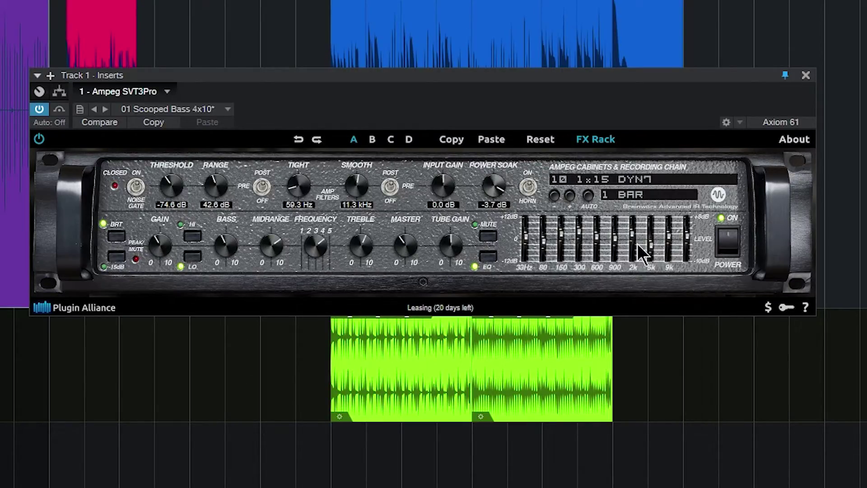
Step: Audition recording chains 11 1x15 DYN7+RIBBON, 15 4x10 563 and 16 4x10 2xDYN57
click(569, 196)
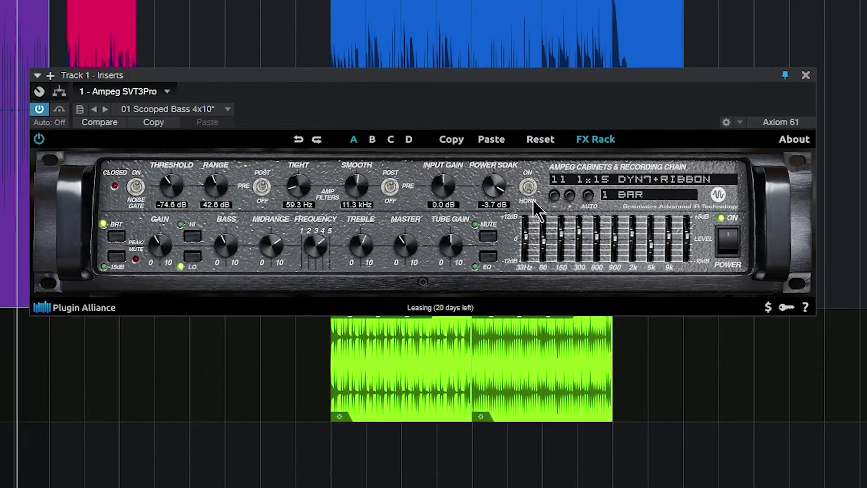
click(589, 181)
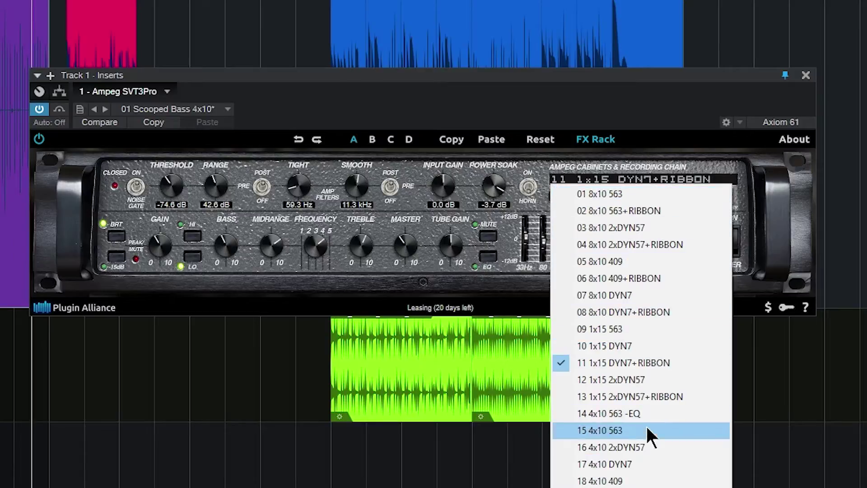
click(643, 433)
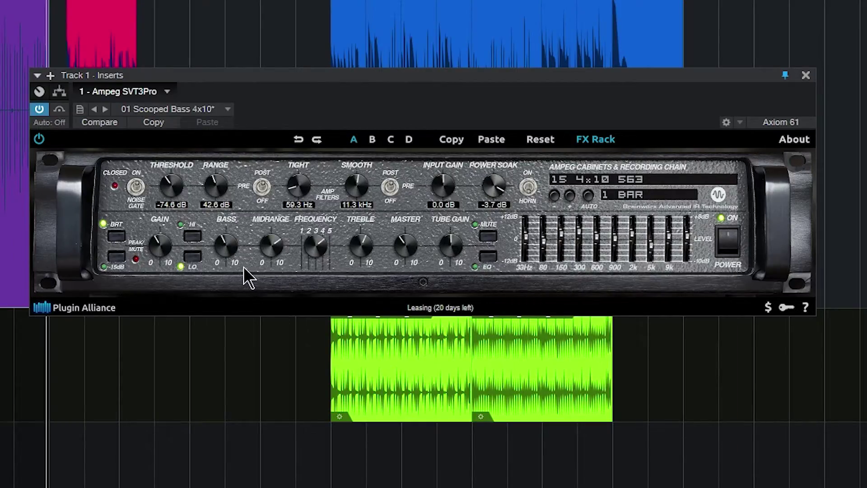
click(569, 198)
Step: Engage the HI boost, raise Tight to 97.5 Hz and turn down the Frequency selector and Midrange
click(192, 235)
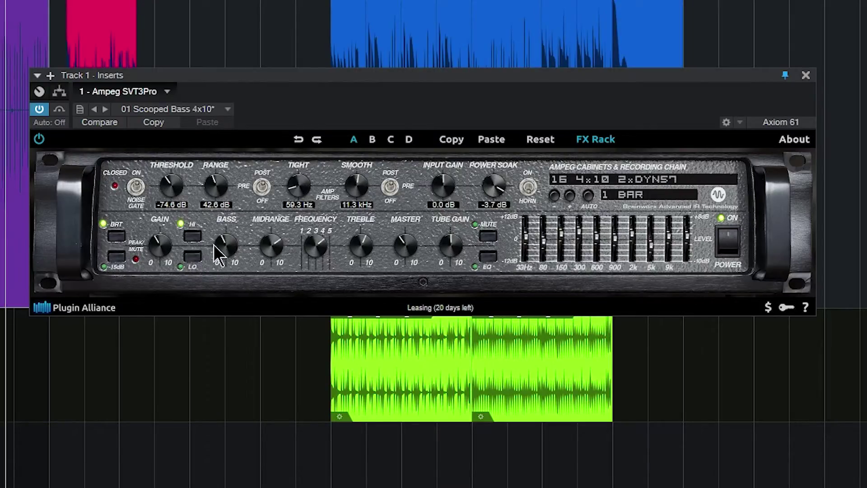
mouse_move(299, 186)
mouse_down()
mouse_move(300, 123)
mouse_move(299, 175)
mouse_up()
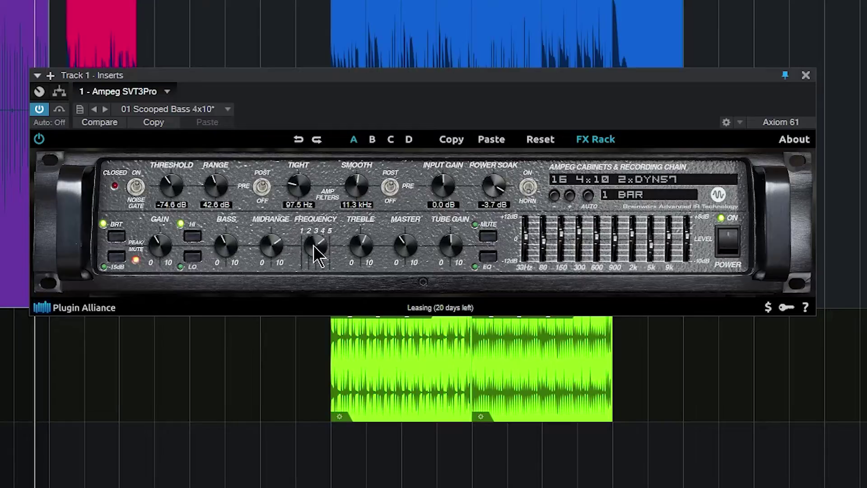
drag(316, 246, 314, 310)
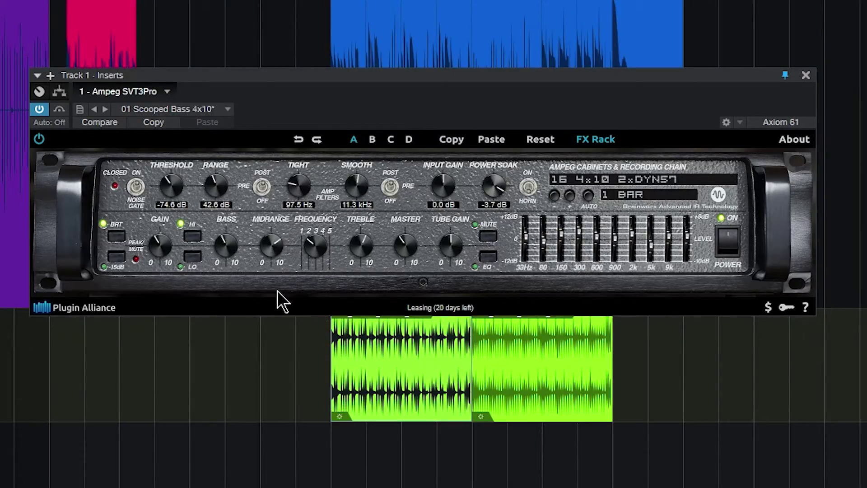
drag(271, 246, 271, 333)
Step: Advance from chain 17 4x10 DYN7 to 20 4x10 DYN600+RIBBON and set Smooth to 14.7 kHz and Tight to 76.1 Hz
click(568, 199)
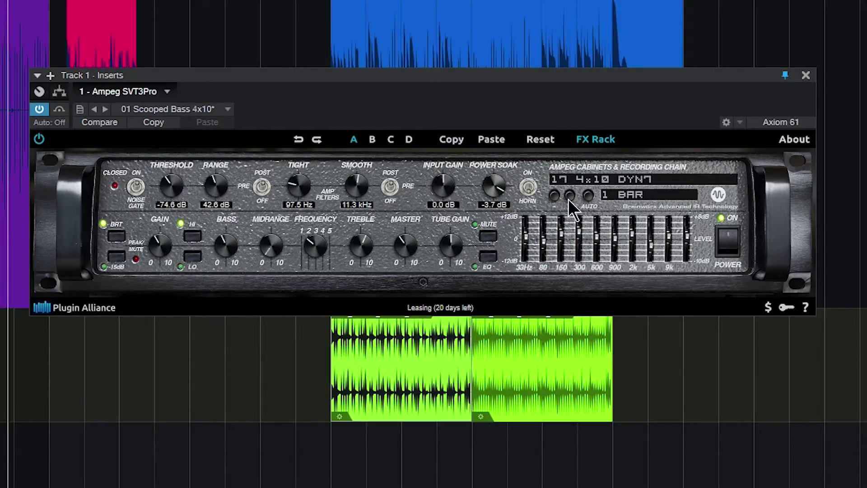
click(568, 199)
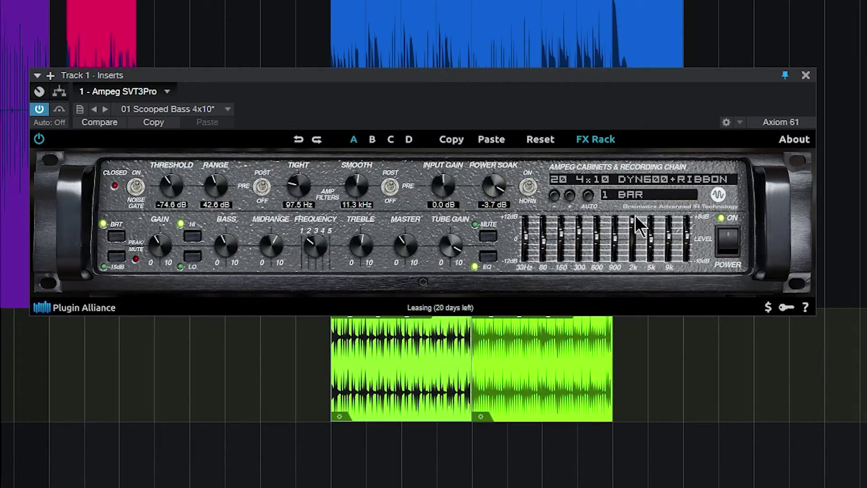
drag(357, 187, 360, 171)
drag(298, 182, 296, 188)
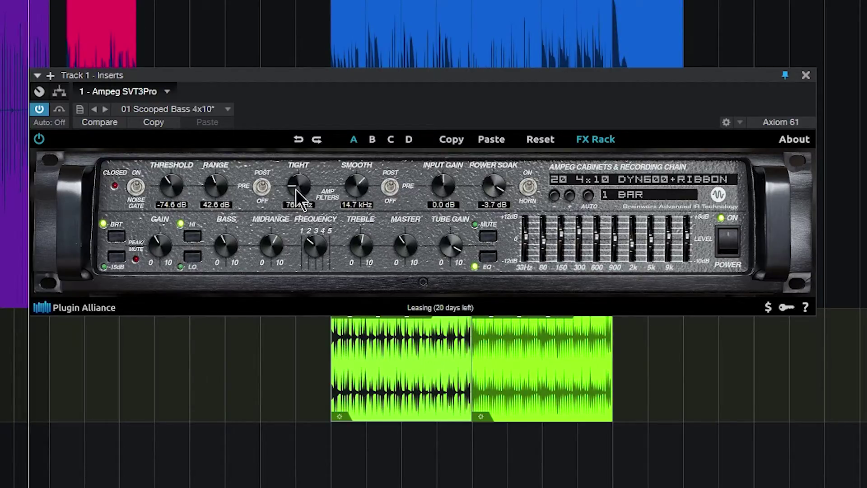
Step: Audition chain 21 4x10 DYN57 with BRT off and Midrange readjusted, and move on to 22 4x10 DYN421+DYN7
click(570, 195)
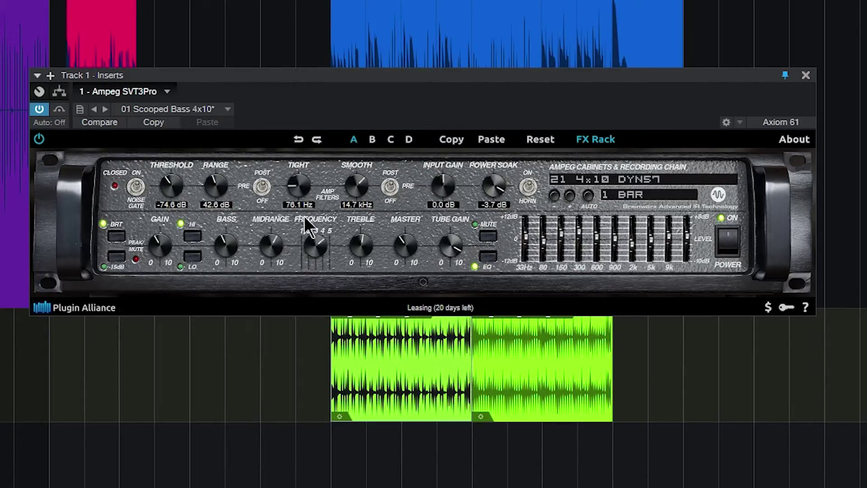
drag(275, 291, 274, 259)
click(120, 233)
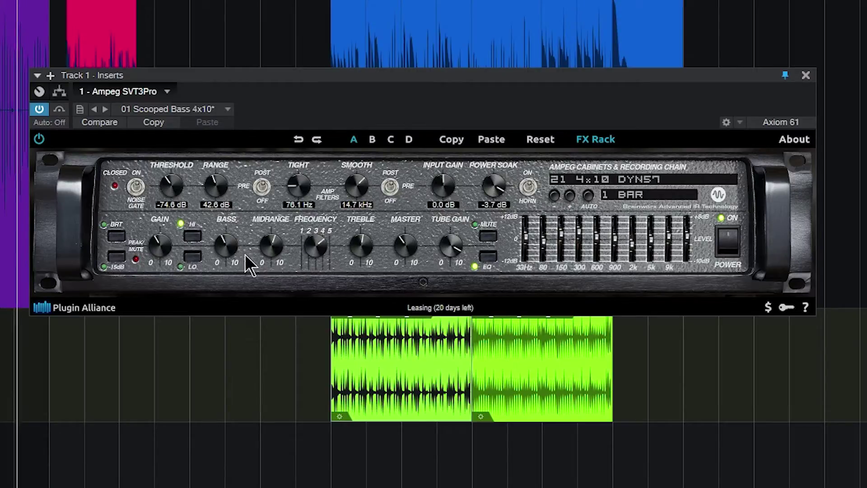
mouse_move(273, 262)
mouse_down()
mouse_move(273, 278)
mouse_move(281, 258)
mouse_up()
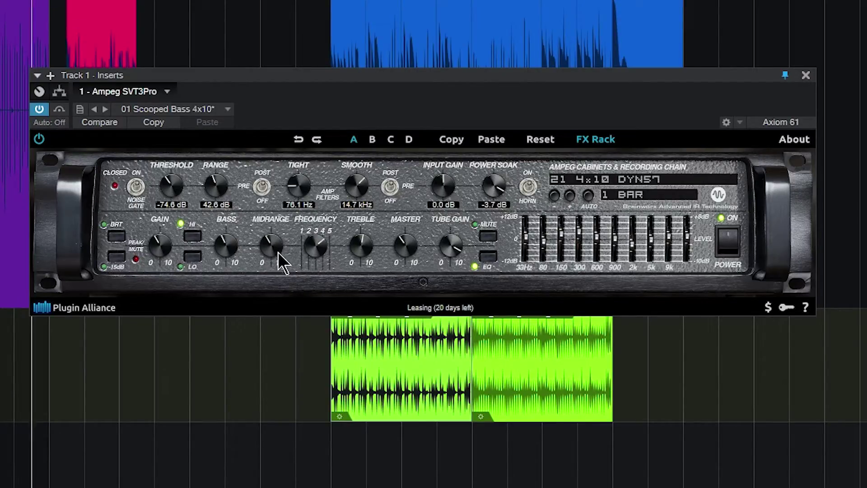
click(568, 198)
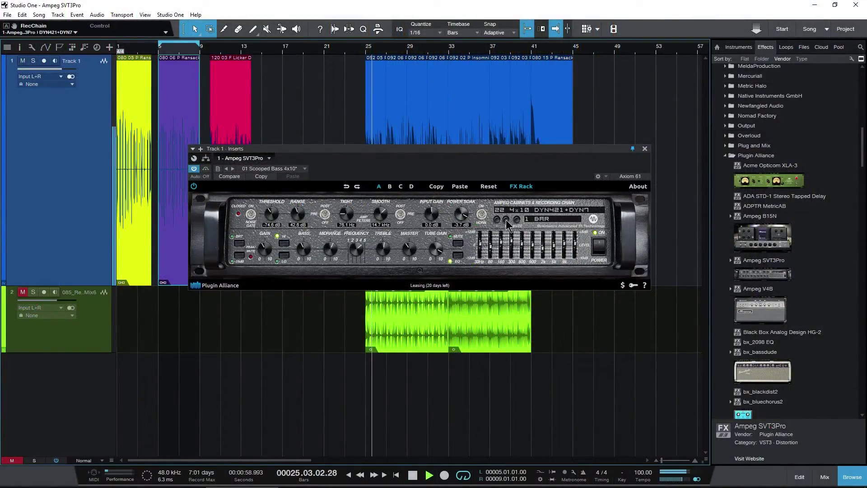
Step: Audition recording chains 23 4x10 DYN600 and 24 4x10 DYN7+CONDENSER, switching the graphic EQ off and readjusting Treble
click(505, 220)
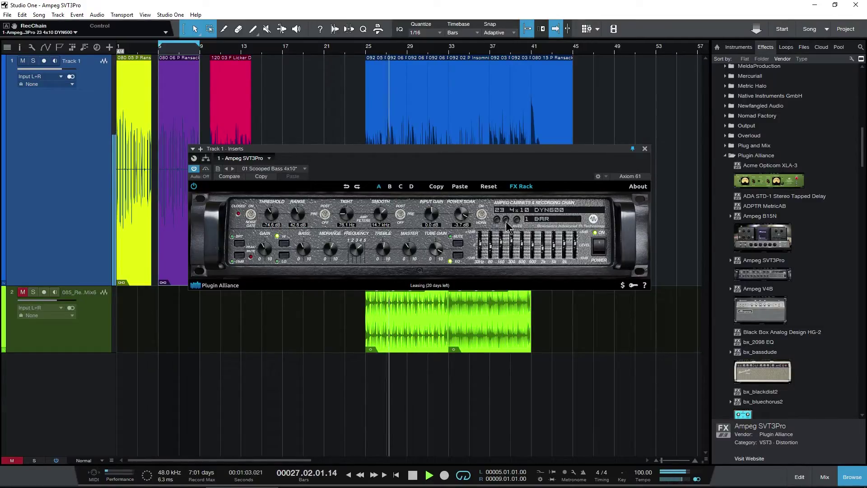
click(505, 221)
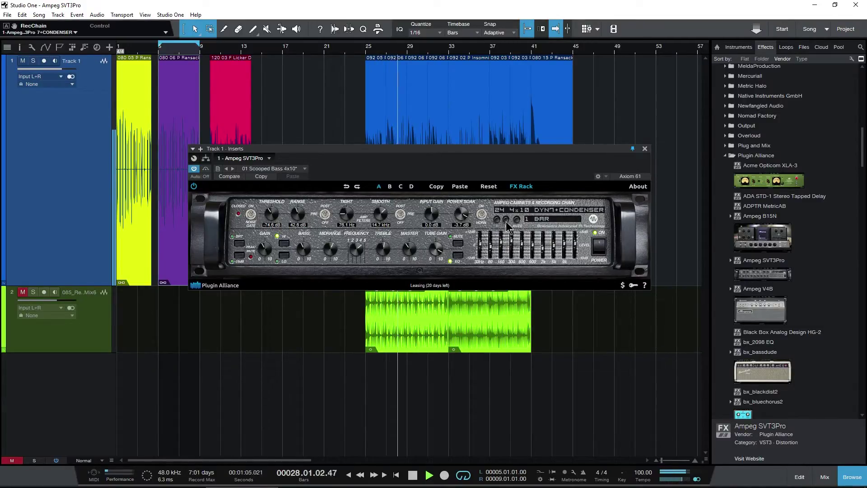
click(457, 255)
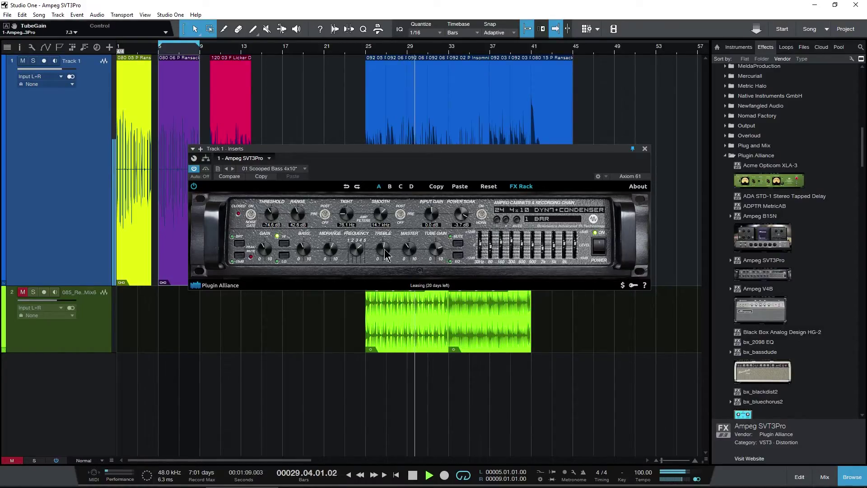
drag(384, 260, 385, 252)
Step: Audition chain 25 4x10 RIBBON+DYN421, readjusting the graphic EQ's 80 and 150 Hz bands and switching BRT on
click(506, 220)
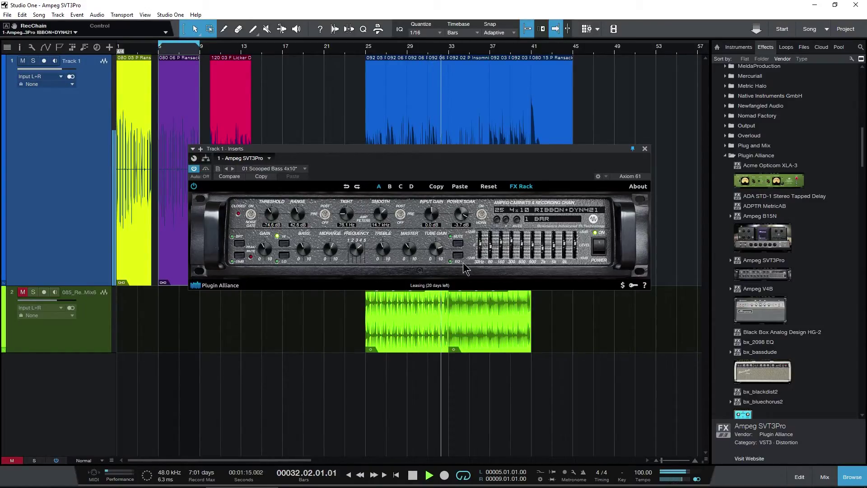
click(490, 246)
mouse_move(492, 240)
mouse_down()
mouse_move(494, 254)
mouse_move(508, 232)
mouse_move(501, 253)
mouse_up()
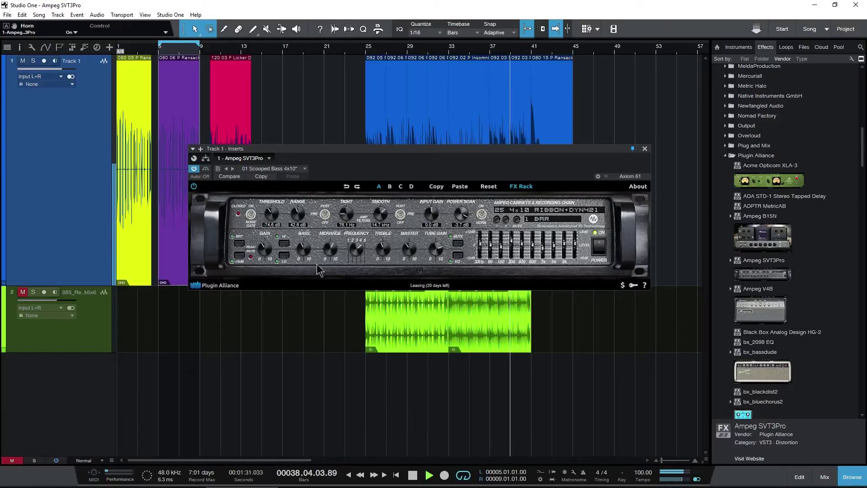
click(239, 244)
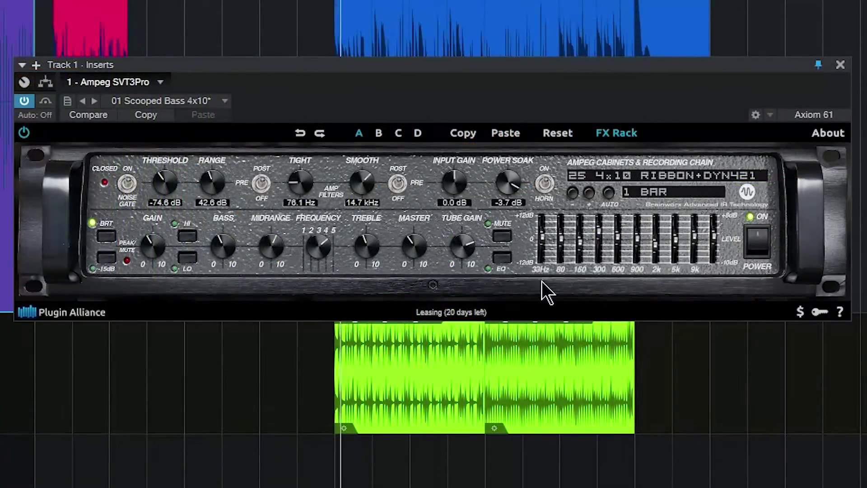
Step: Audition chain 26 4x10 DYN600+DYN57 with the HI boost on, briefly comparing it with 27 EMPTY PLAY REAL CAB
click(588, 195)
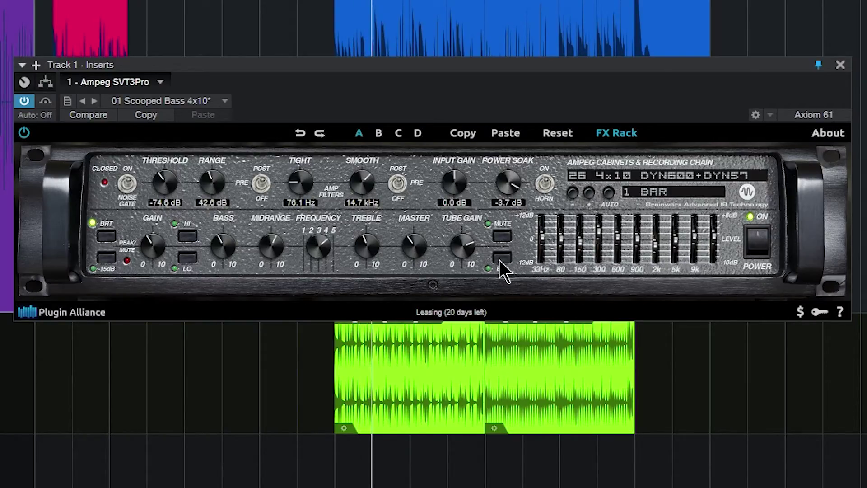
click(189, 236)
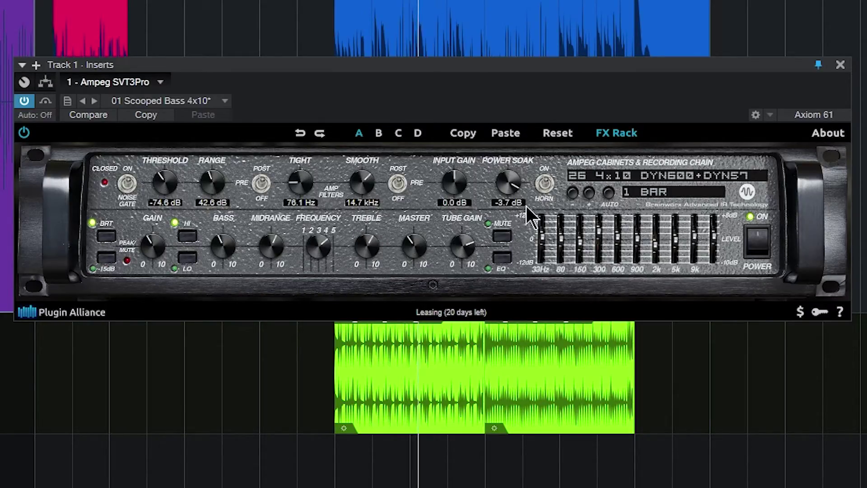
click(589, 193)
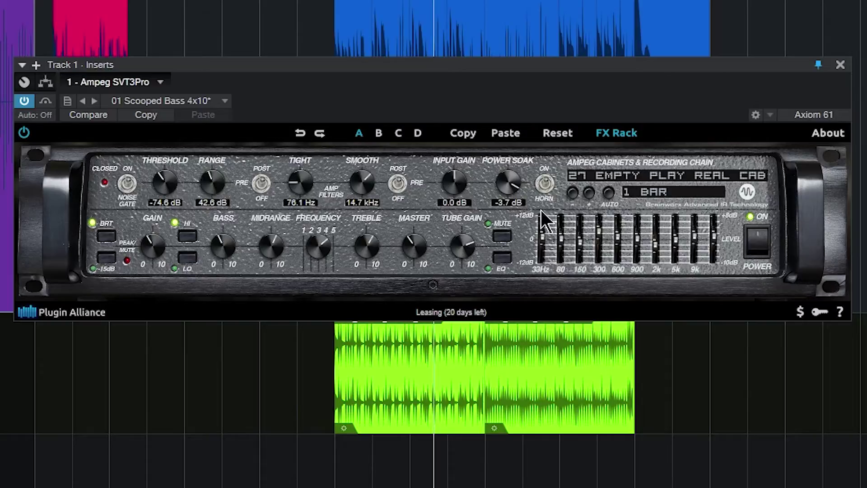
click(573, 194)
Step: Load recording chain 17 4x10 DYN7 from the chain list and engage the LO boost
click(613, 178)
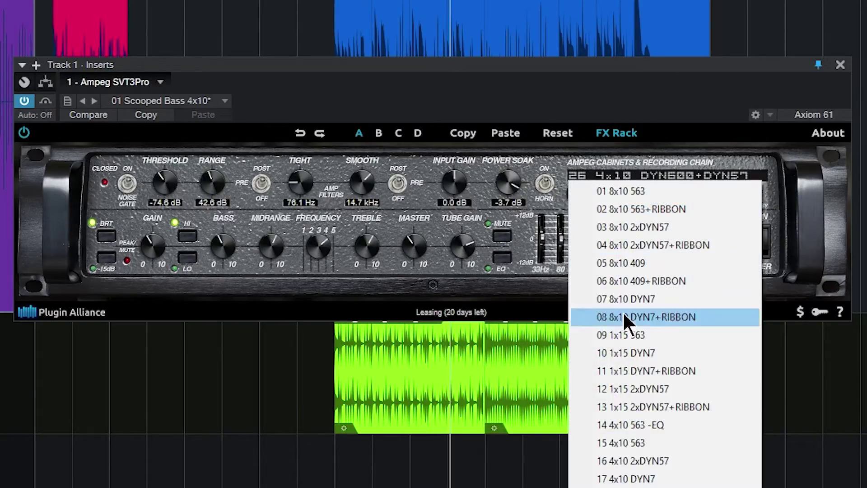
click(632, 479)
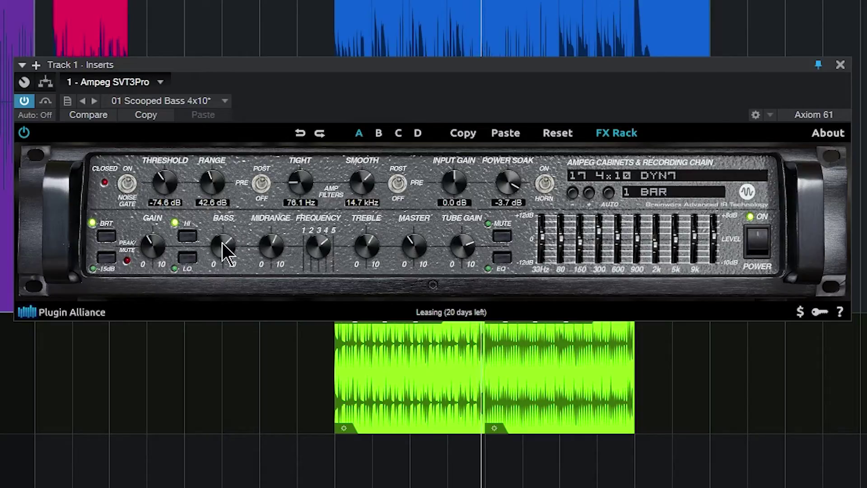
click(190, 261)
Step: Load chain 19 4x10 409+RIBBON, advance to 20 4x10 DYN600+RIBBON, and turn down Treble and switch BRT off
click(605, 178)
click(632, 487)
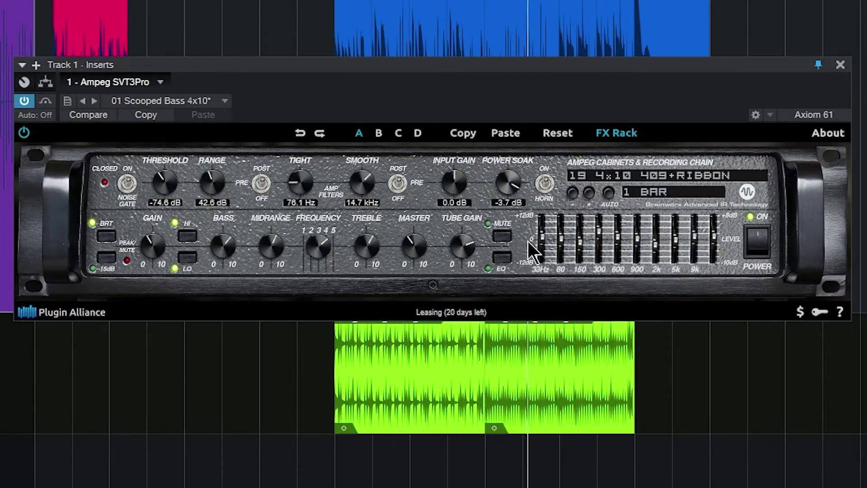
click(589, 198)
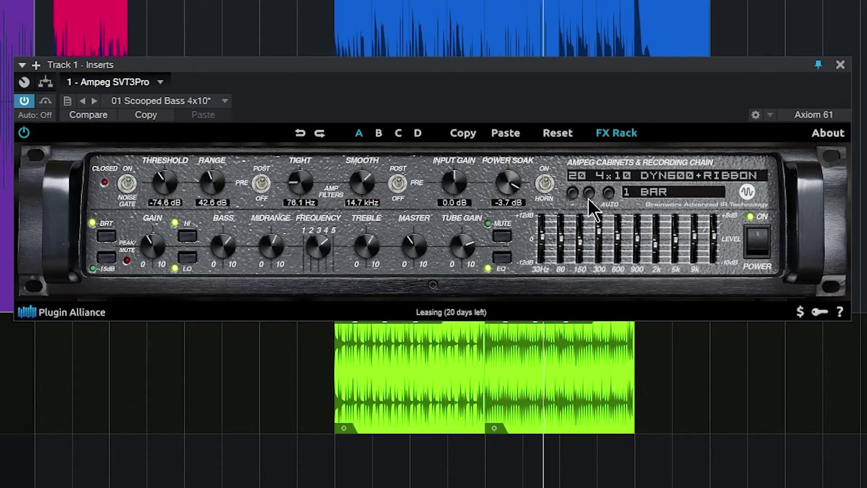
drag(361, 247, 365, 255)
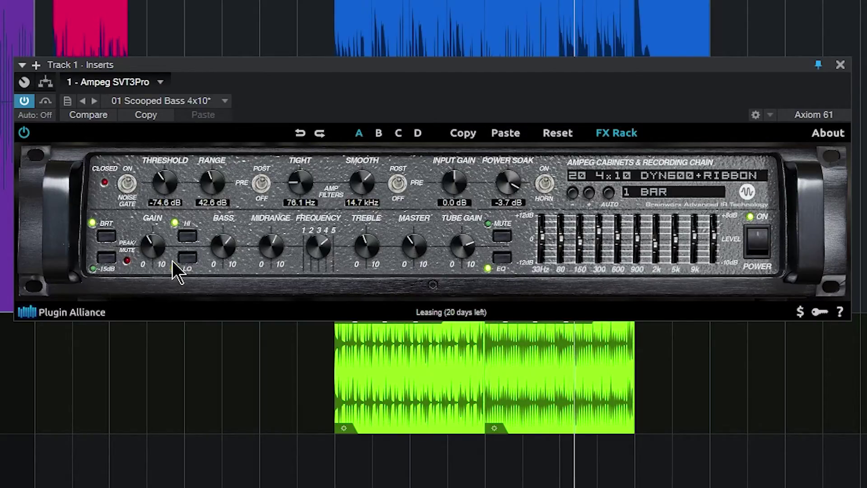
click(104, 235)
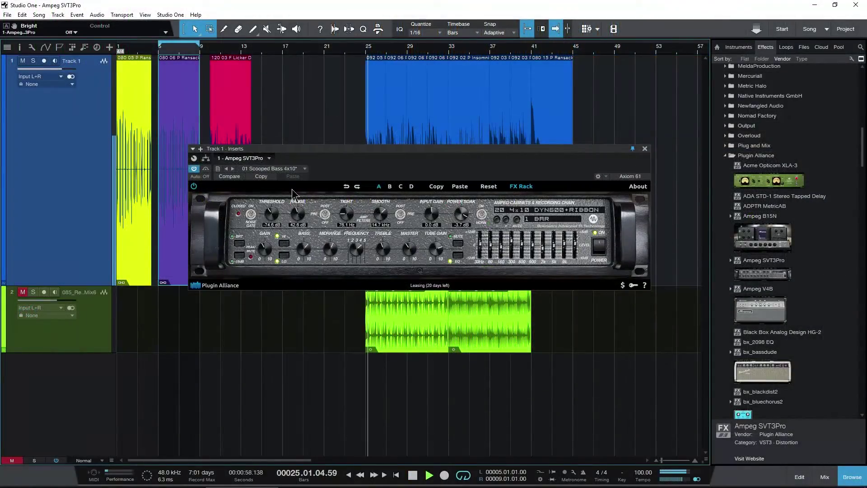
Step: Advance from chain 21 4x10 DYN57 through 22 4x10 DYN421+DYN7 to 23 4x10 DYN600, with BRT switched on
click(507, 220)
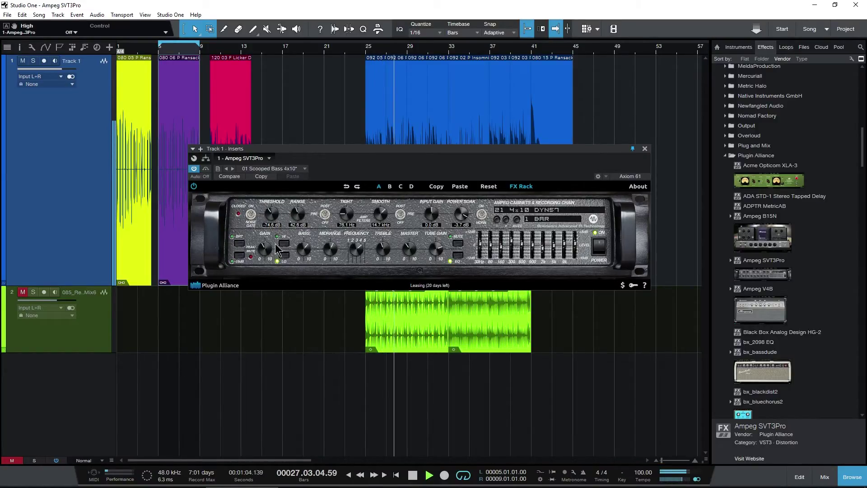
click(240, 243)
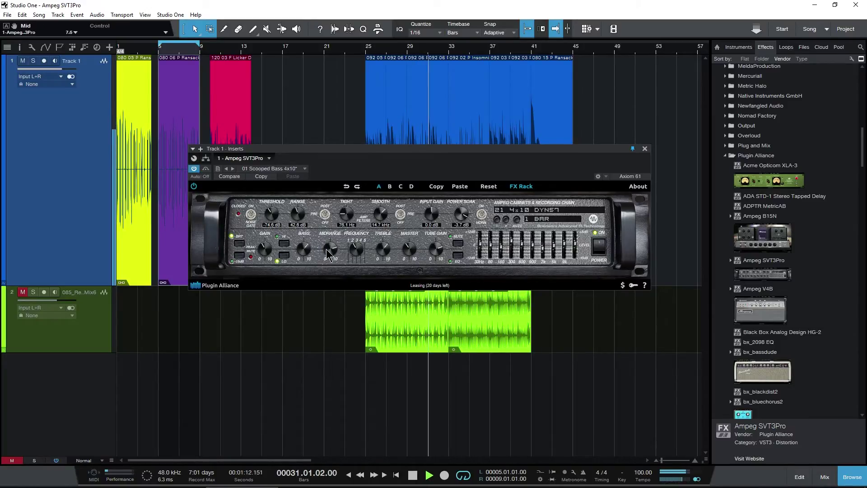
click(506, 219)
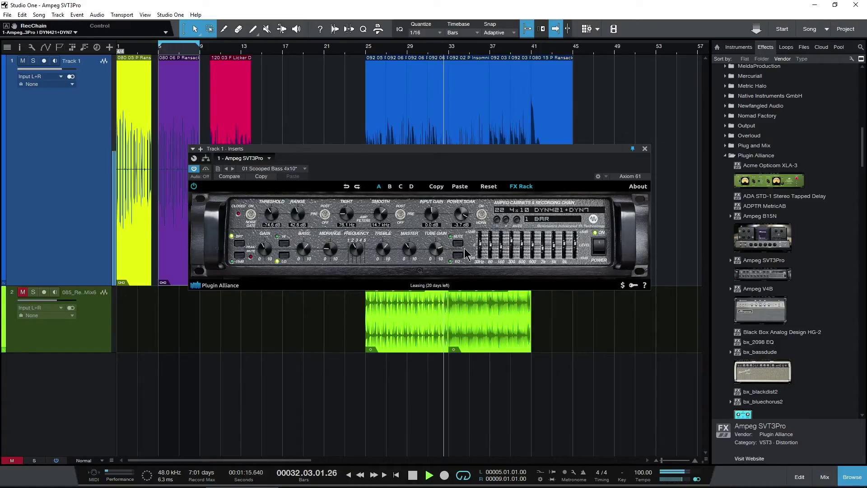
click(507, 219)
Step: Disengage the LO boost, switch the graphic EQ on and set the midrange Frequency selector to 5
click(284, 256)
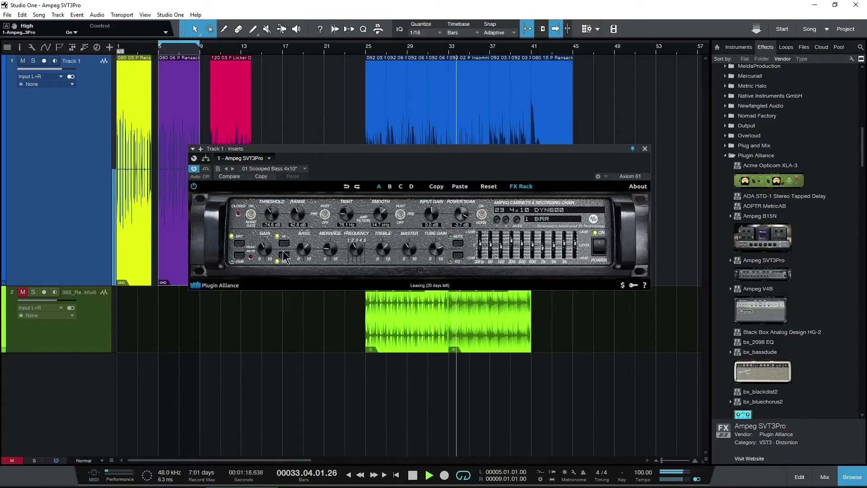
click(458, 256)
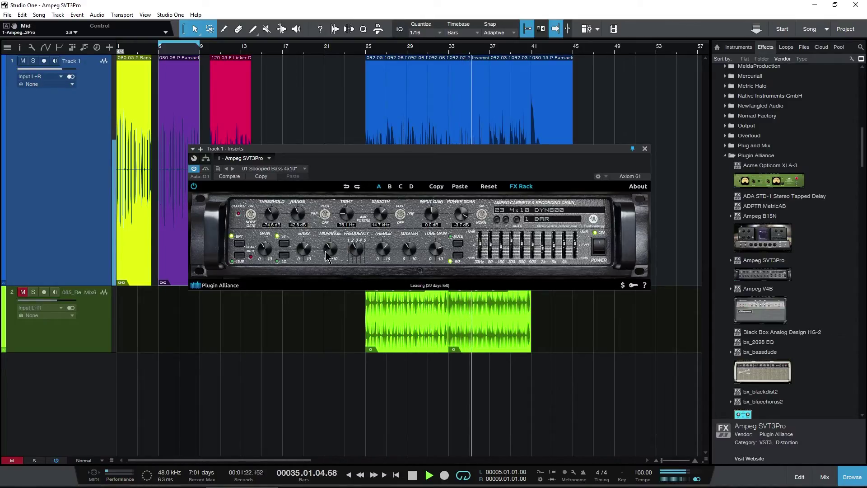
click(357, 250)
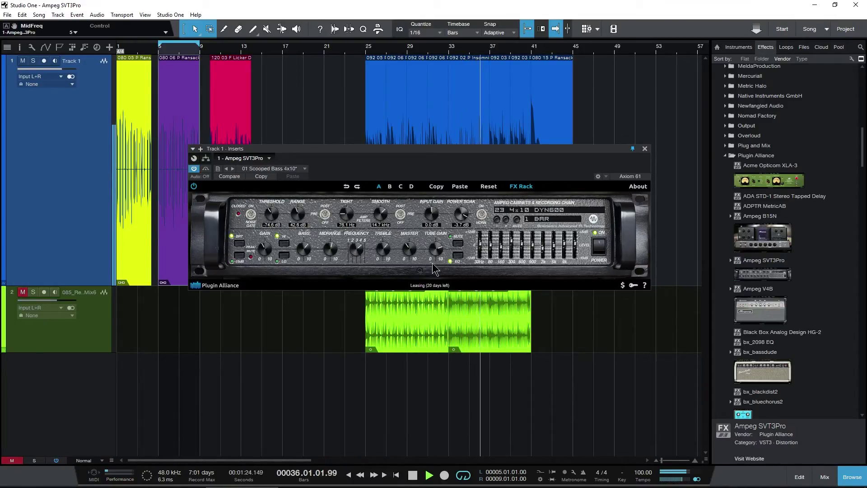
Step: Advance through chain 24 4x10 DYN7+CONDENSER to 25 4x10 RIBBON+DYN421 and switch the HI boost and BRT off
click(505, 220)
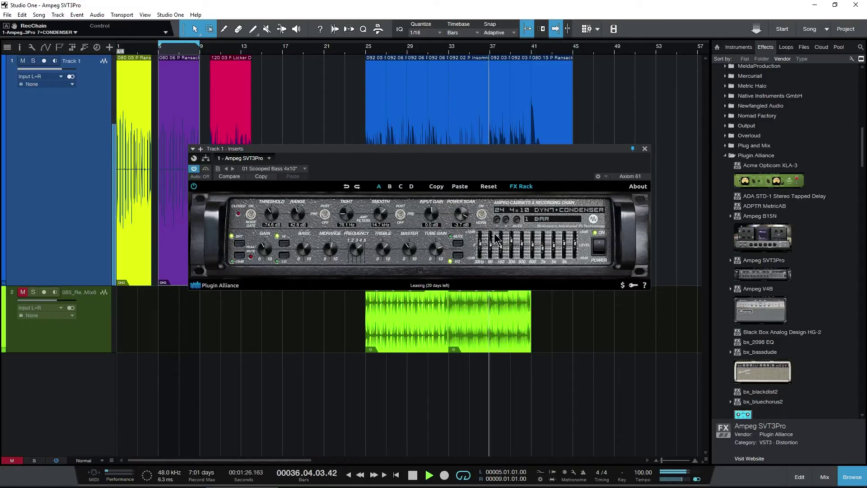
click(505, 223)
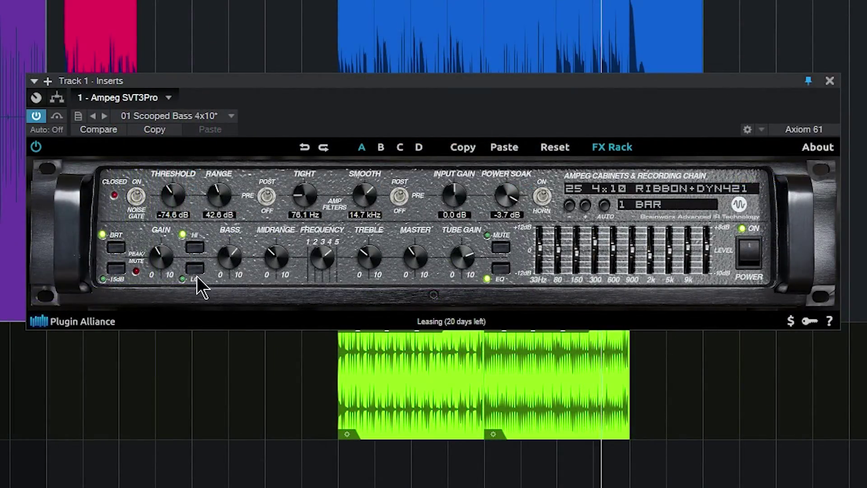
click(195, 247)
click(116, 247)
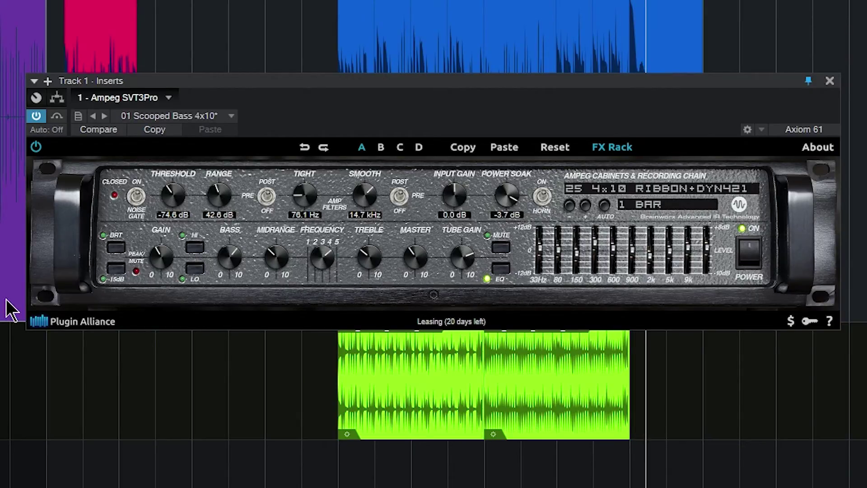
Step: Audition the 8x10 cabinet with chain 04 8x10 2xDYN57+RIBBON and move on to 05 8x10 409
click(587, 203)
click(617, 252)
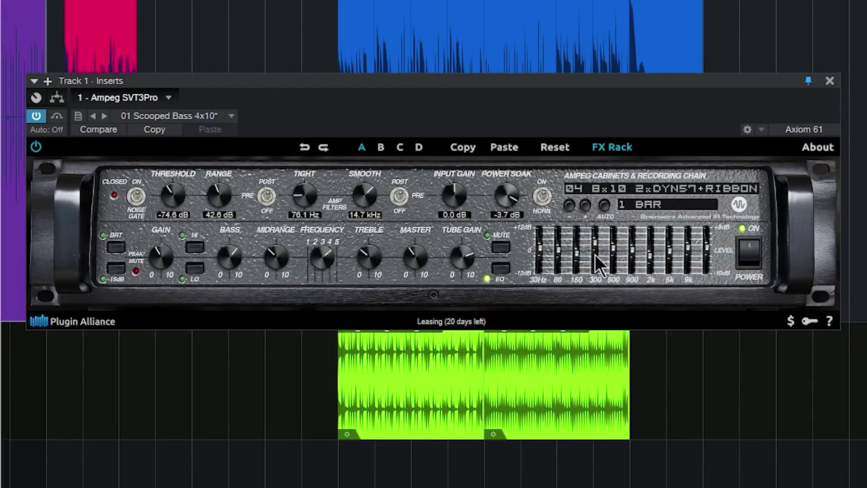
click(585, 204)
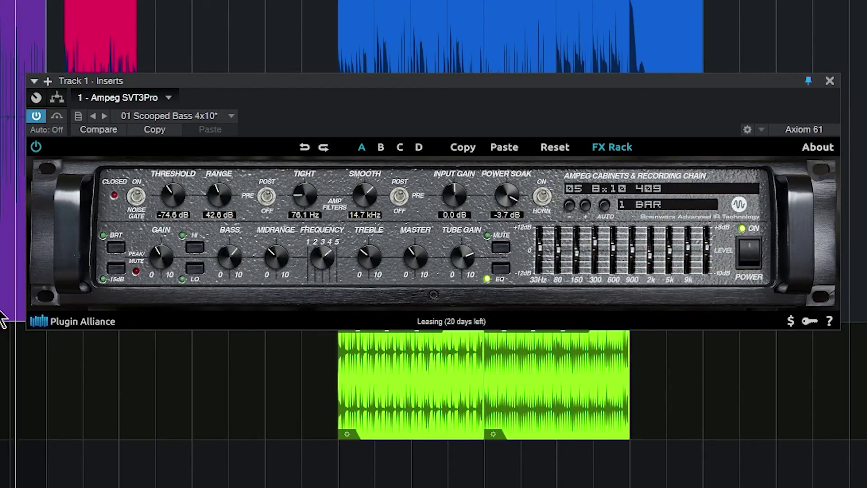
Step: Engage BRT and the HI boost, raise Treble and Midrange, and advance to chain 06 8x10 409+RIBBON
click(107, 248)
click(195, 248)
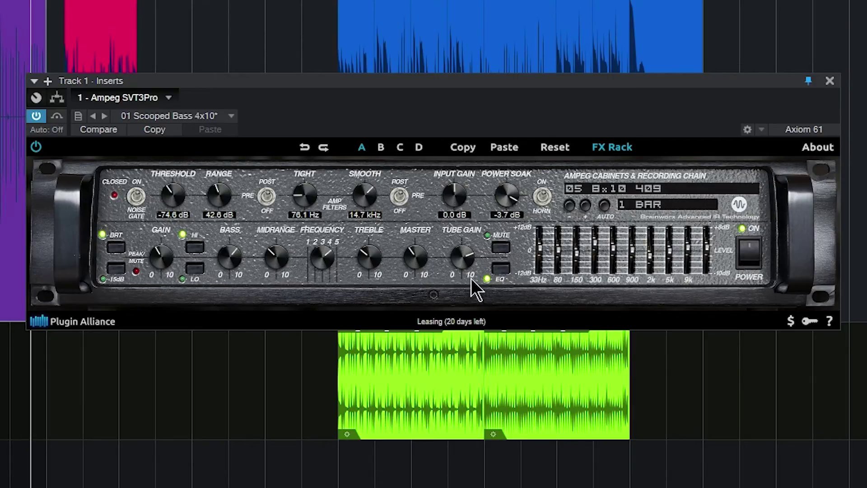
drag(364, 260, 365, 267)
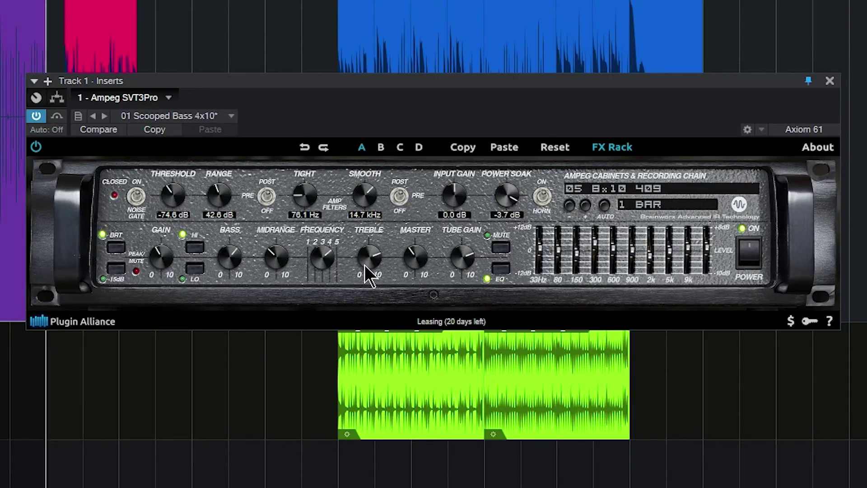
drag(277, 259, 282, 258)
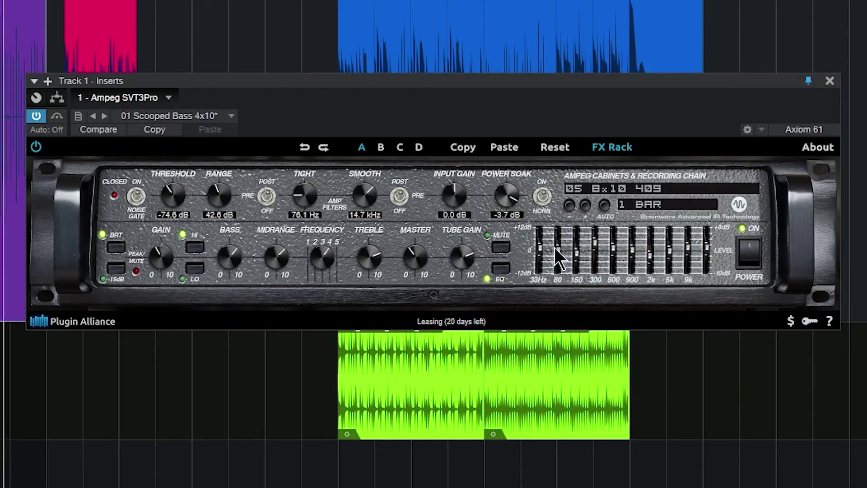
click(586, 214)
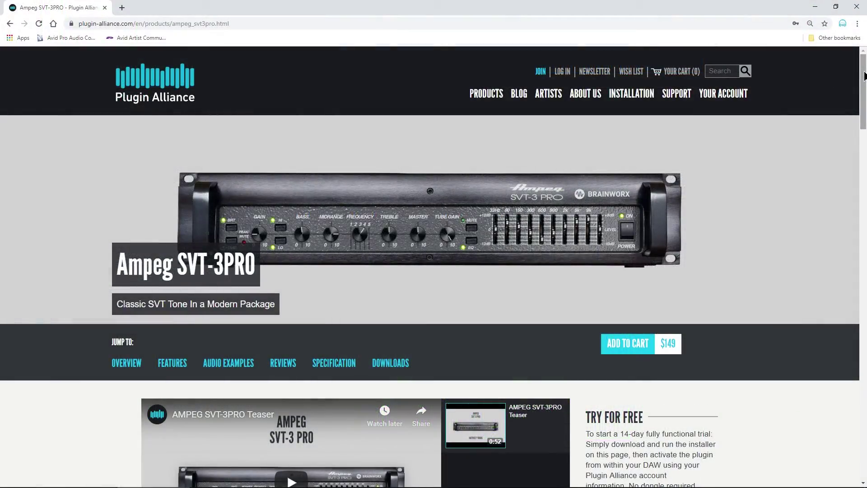
Step: Look through the Ampeg SVT-3PRO product page on the Plugin Alliance website in the browser
drag(865, 77, 861, 202)
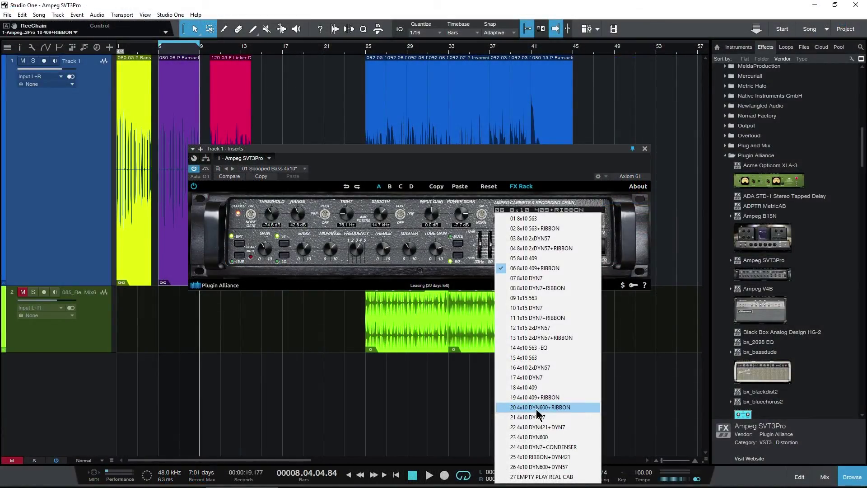
Step: Load chain 22 4x10 DYN421+DYN7, advance to 24 4x10 DYN7+CONDENSER, and lower Treble while raising Bass
click(537, 426)
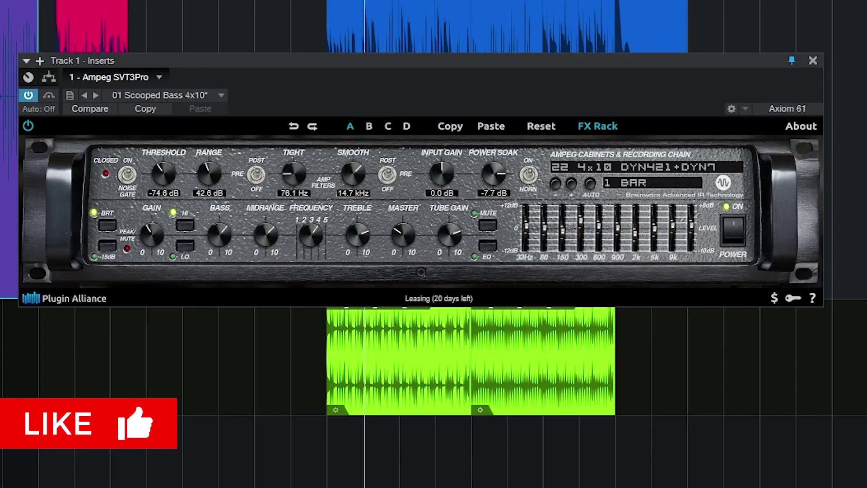
click(570, 183)
drag(357, 234, 359, 246)
drag(219, 235, 220, 223)
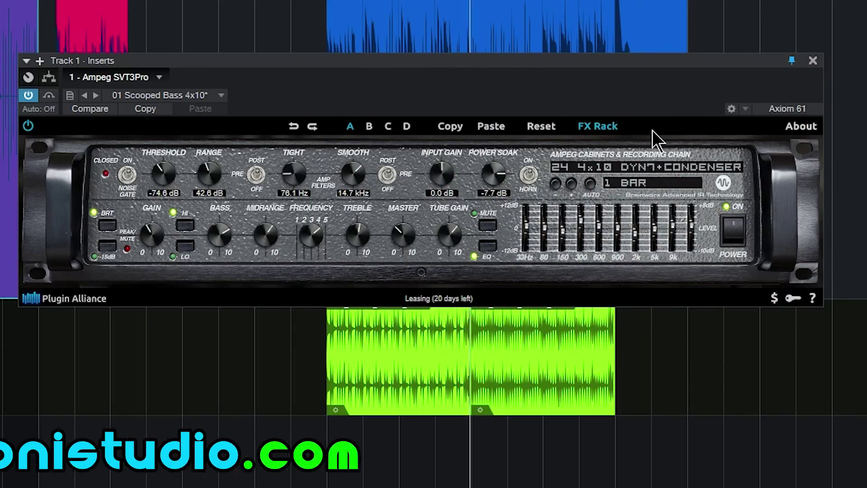
Step: Audition chain 25 4x10 RIBBON+DYN421 and load 21 4x10 DYN57 from the chain list
click(570, 188)
click(604, 165)
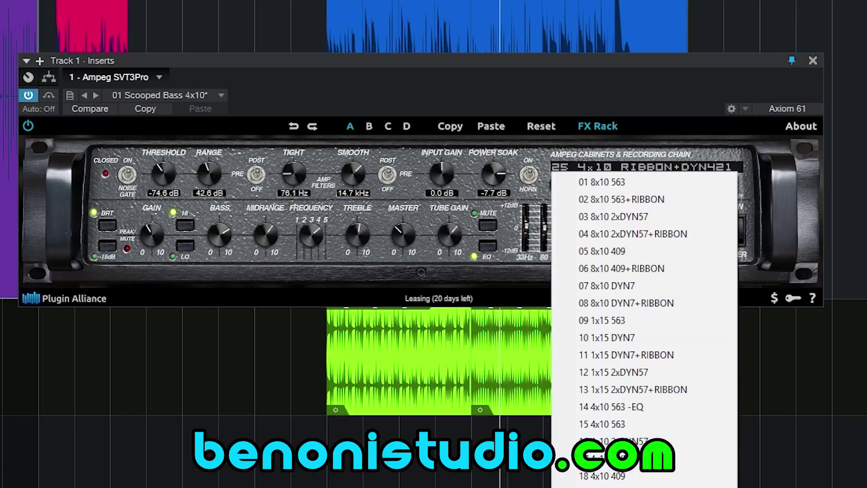
click(603, 487)
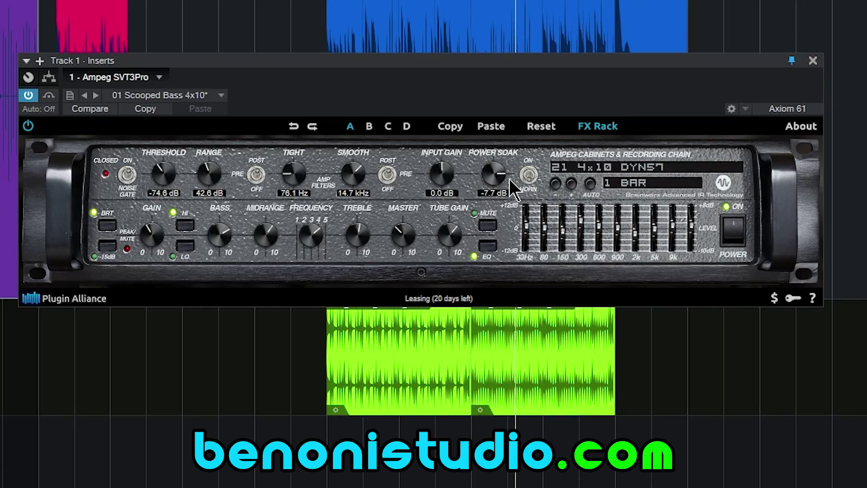